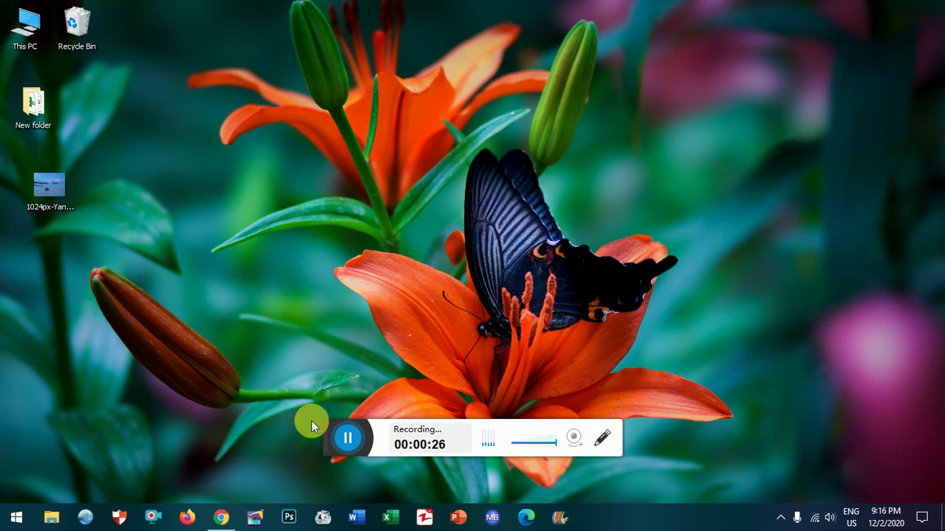
drag(322, 436, 564, 421)
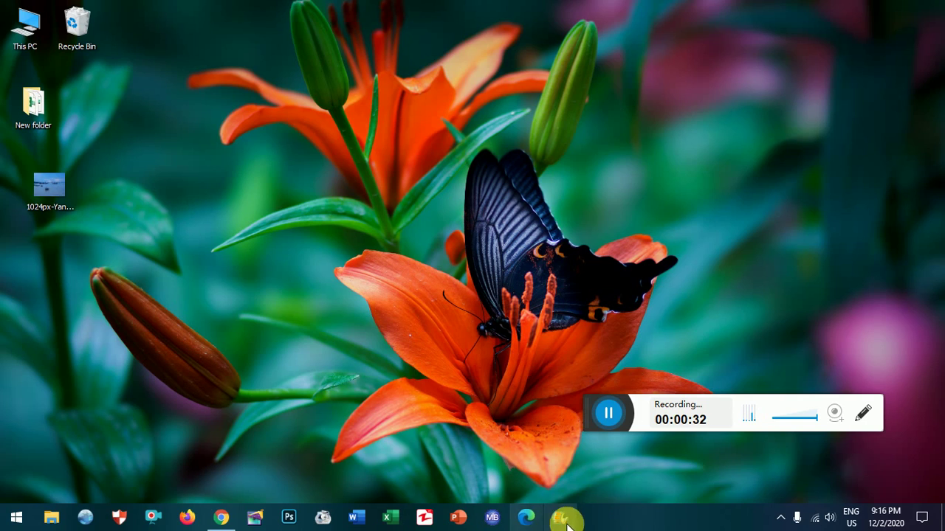
drag(562, 521, 542, 440)
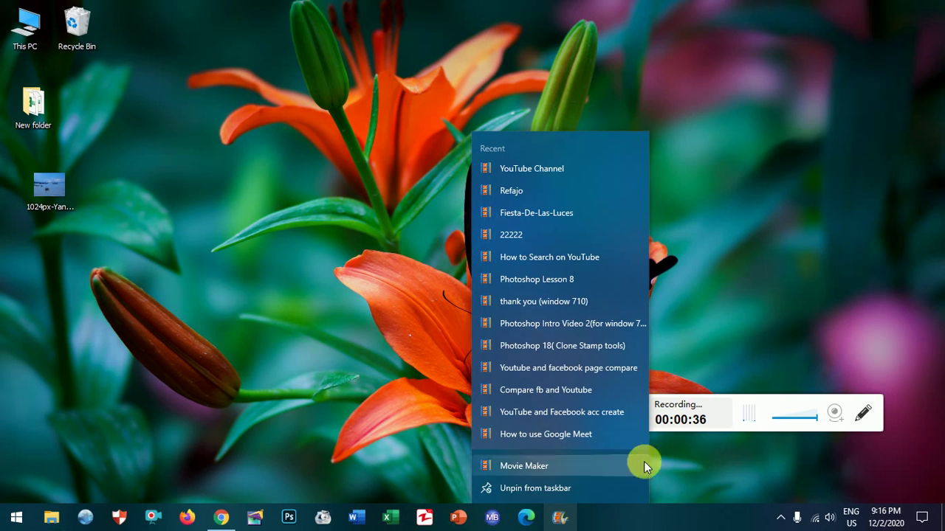
click(677, 471)
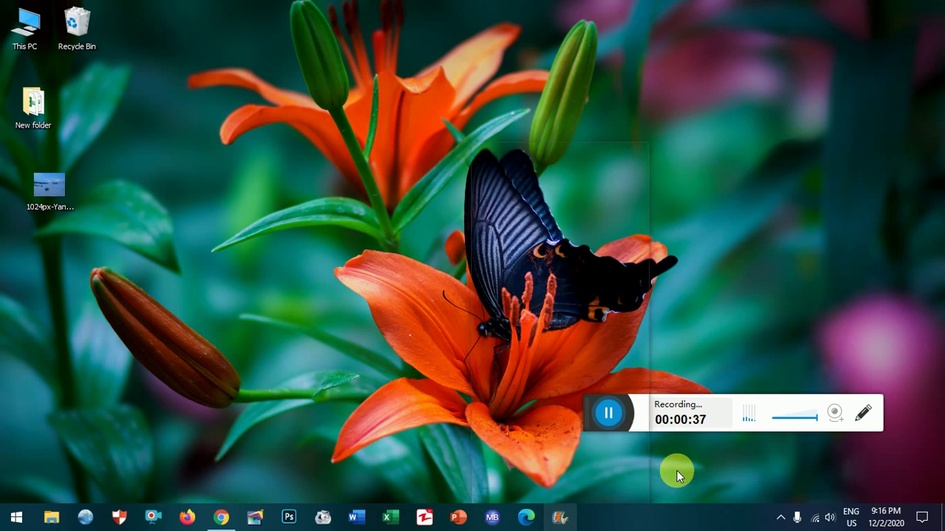
Launch Movie Maker from its pinned taskbar shortcut and close its window again.
right_click(560, 519)
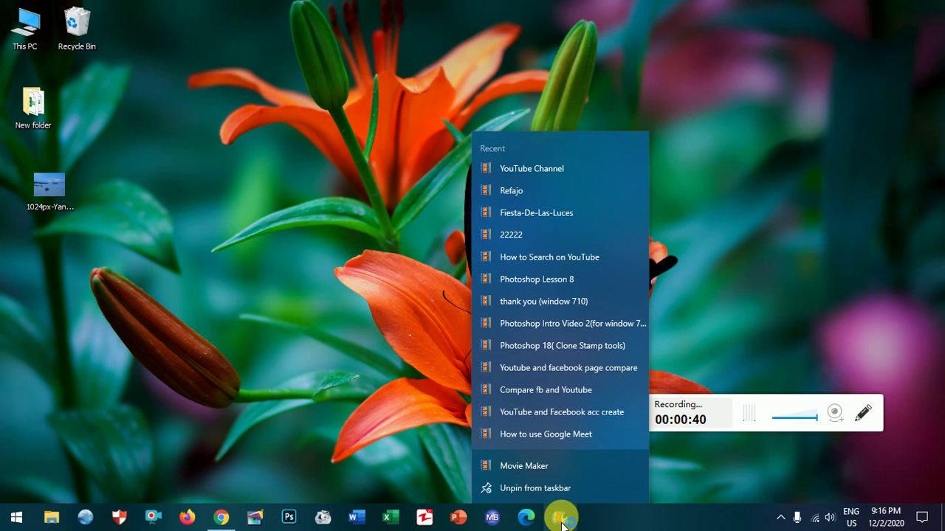
click(560, 517)
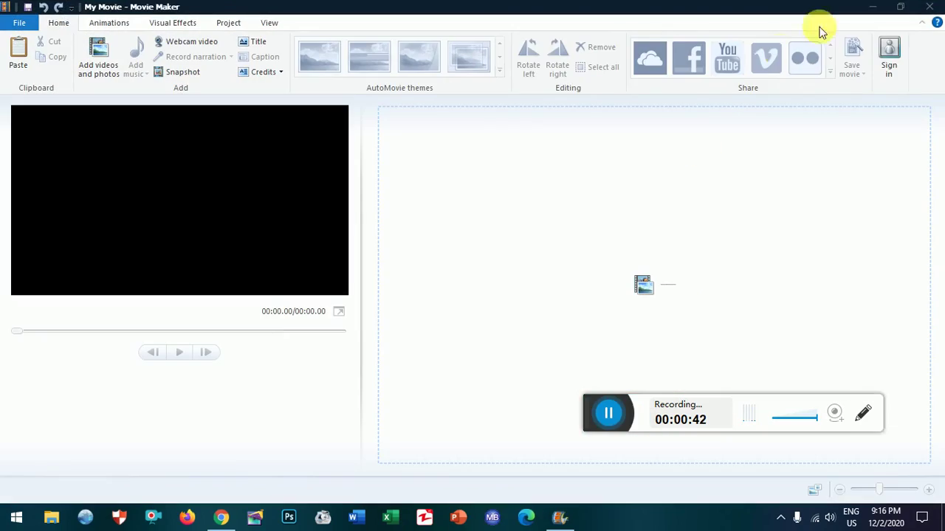
click(932, 8)
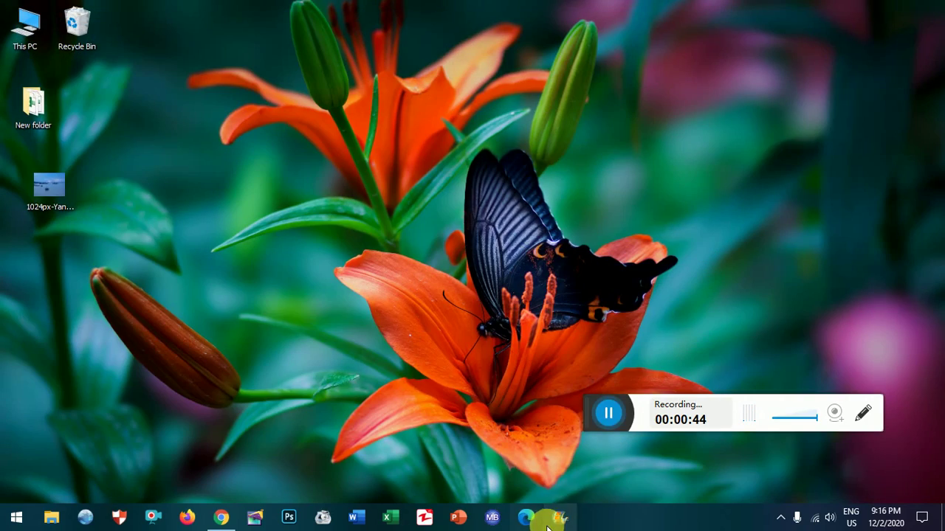
Unpin Movie Maker from the taskbar while it is running, and close its window.
click(559, 521)
right_click(559, 520)
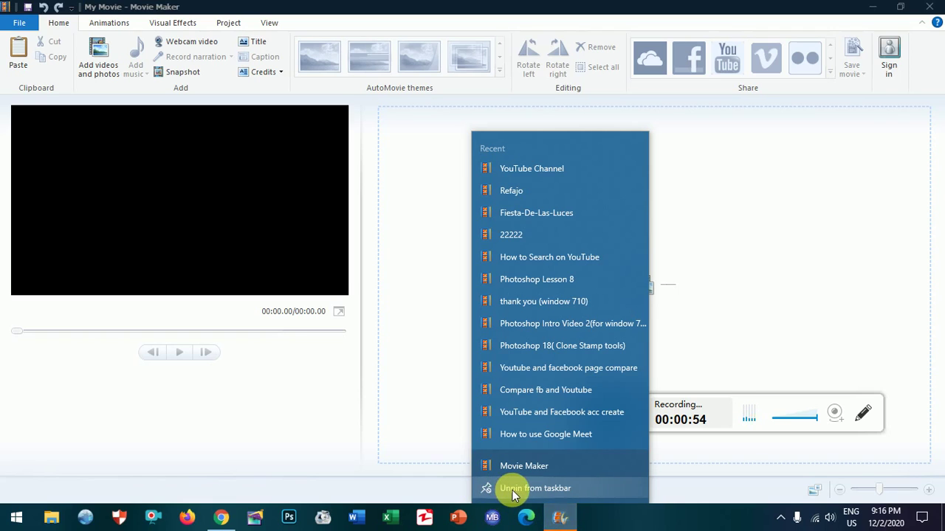
click(510, 495)
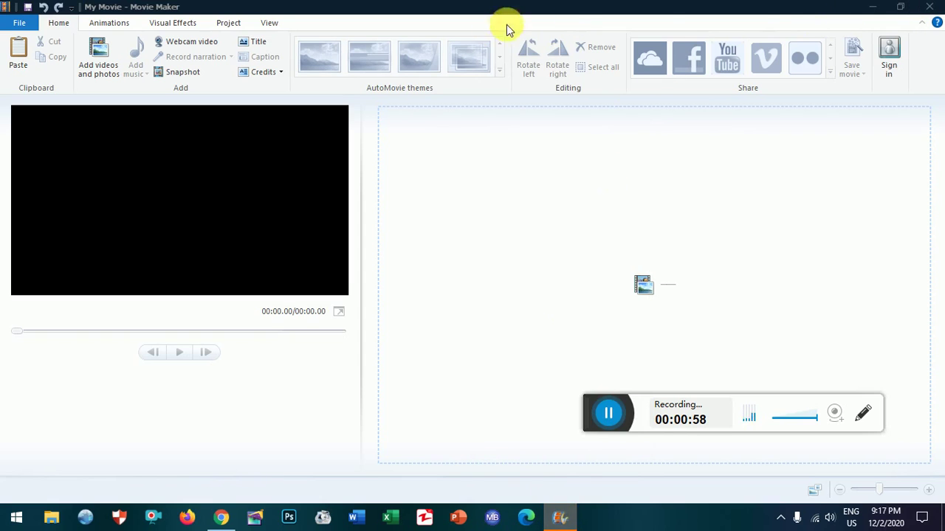
click(931, 8)
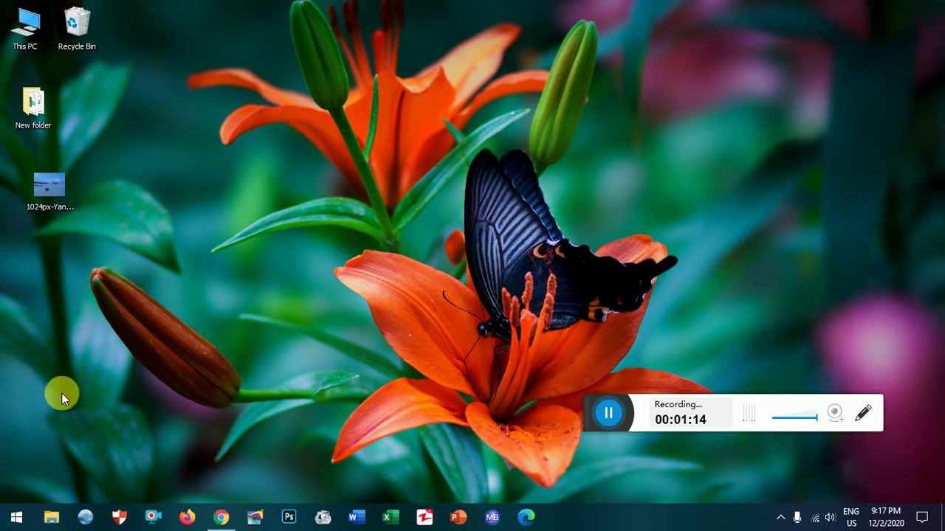
Find Movie Maker among the installed apps and pin it to the taskbar.
click(15, 517)
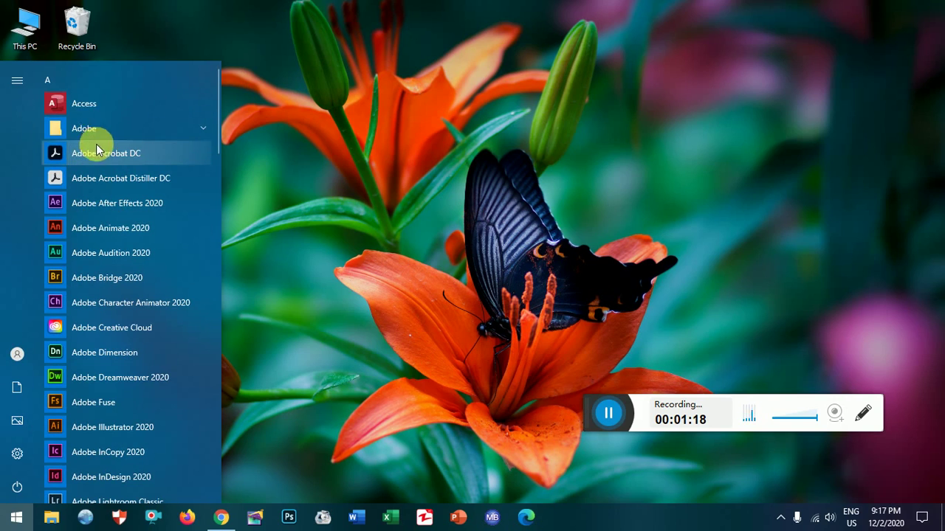
scroll(96, 147, down, 2)
scroll(101, 154, down, 3)
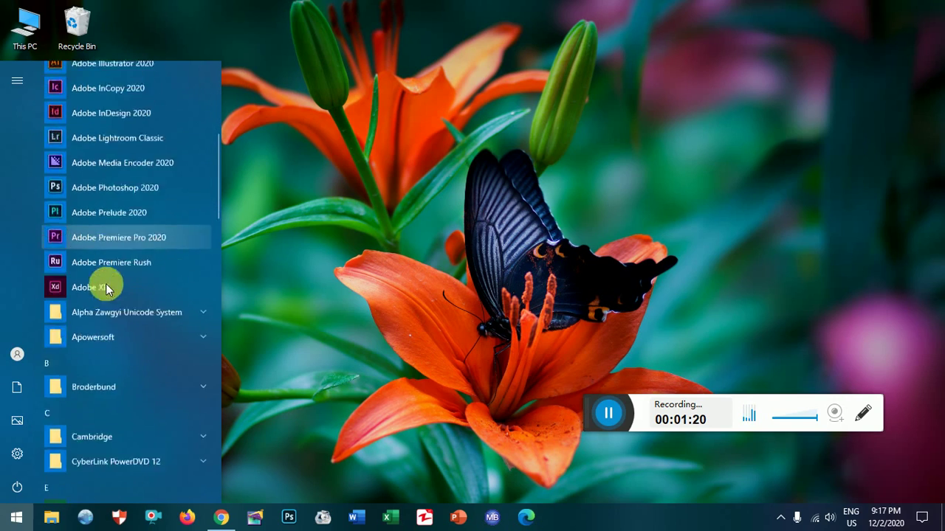
scroll(115, 269, down, 1)
scroll(113, 278, down, 3)
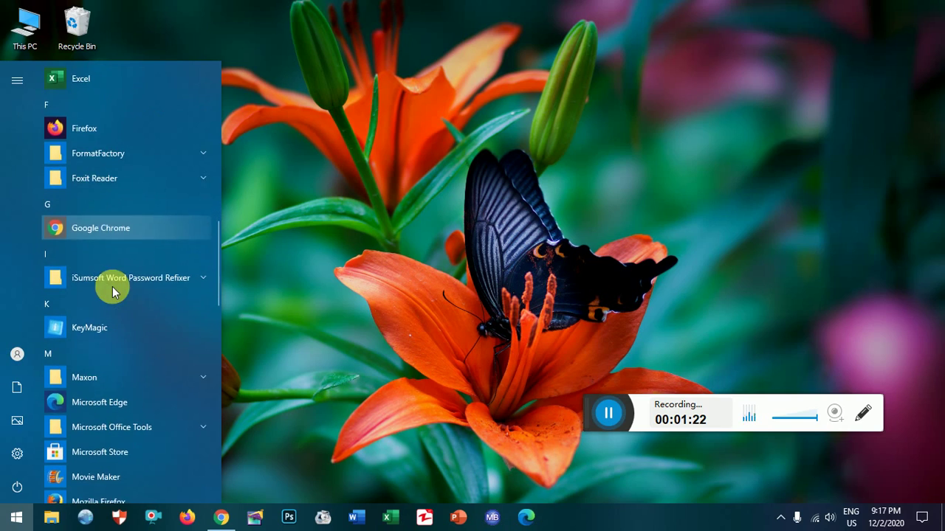
scroll(112, 287, down, 4)
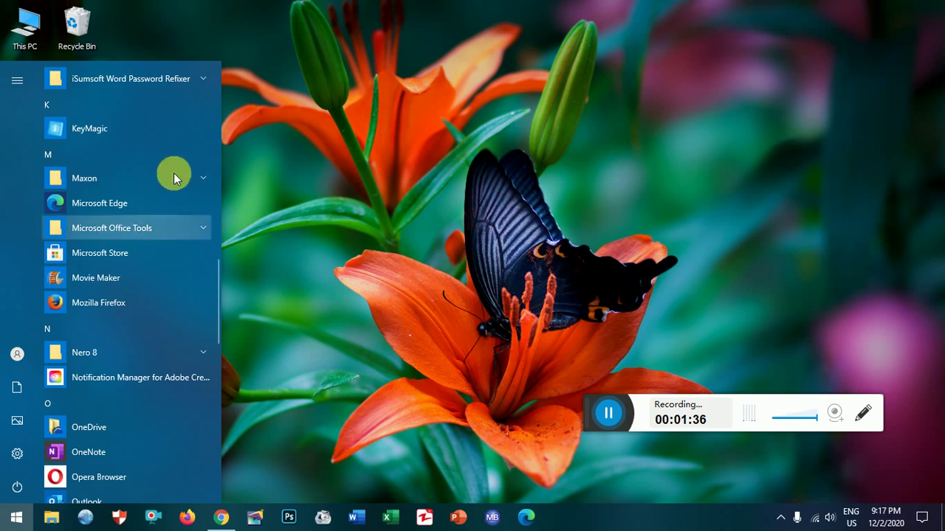
right_click(65, 279)
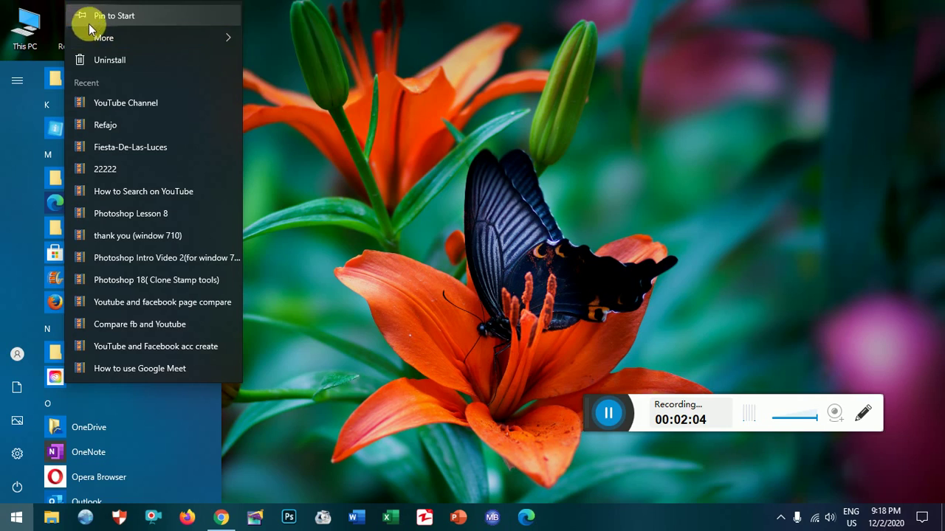
mouse_move(95, 34)
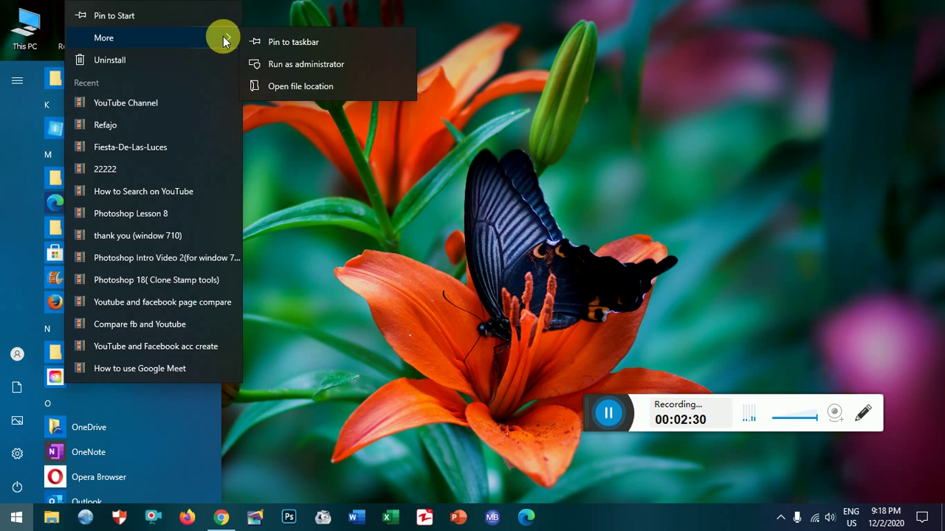
click(283, 43)
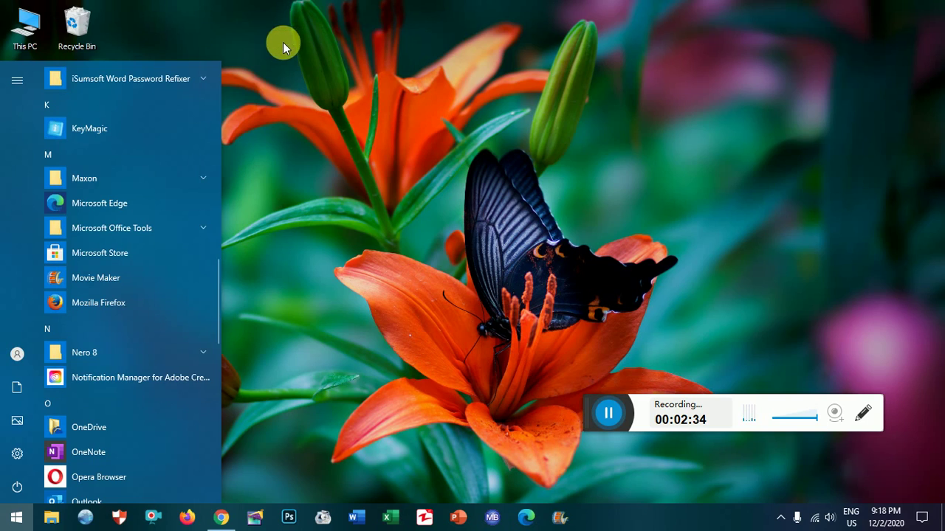
click(281, 108)
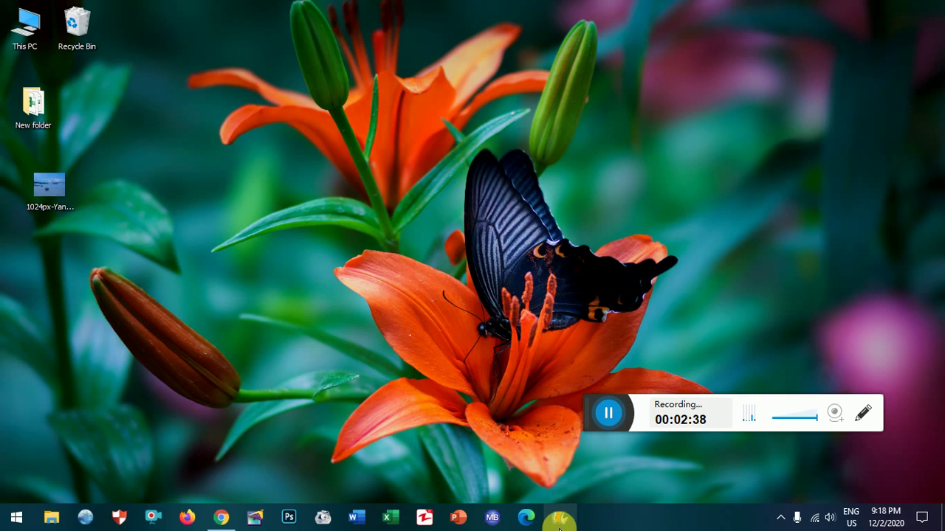
Remove the pinned Movie Maker shortcut from the taskbar.
click(559, 521)
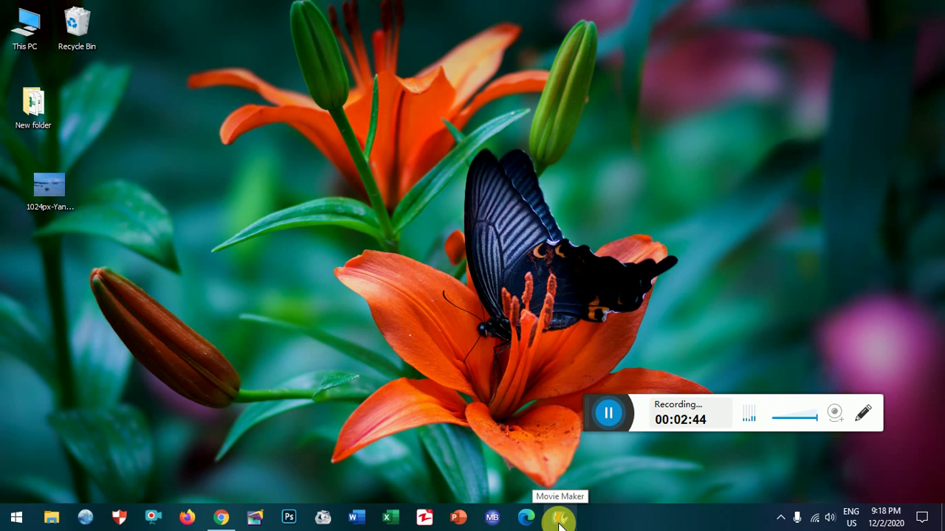
drag(560, 521, 492, 392)
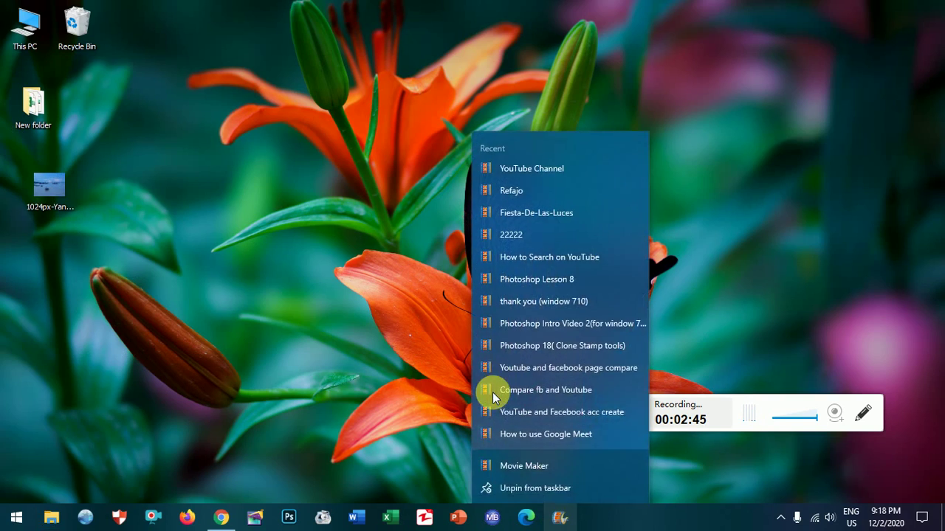
click(304, 356)
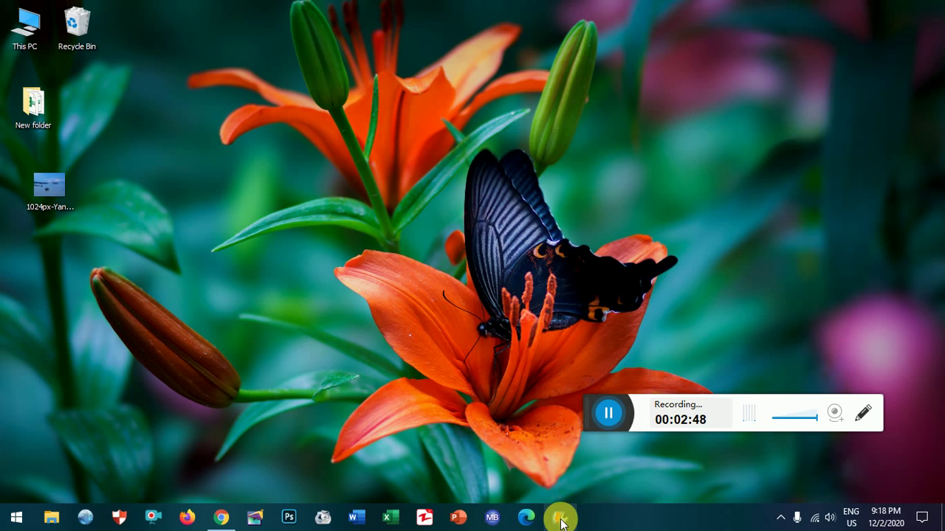
drag(561, 522, 516, 405)
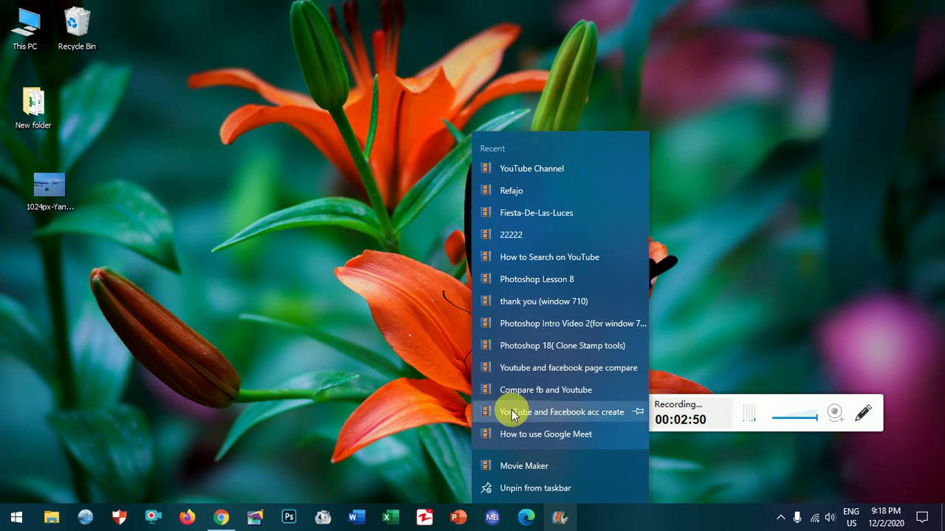
click(521, 491)
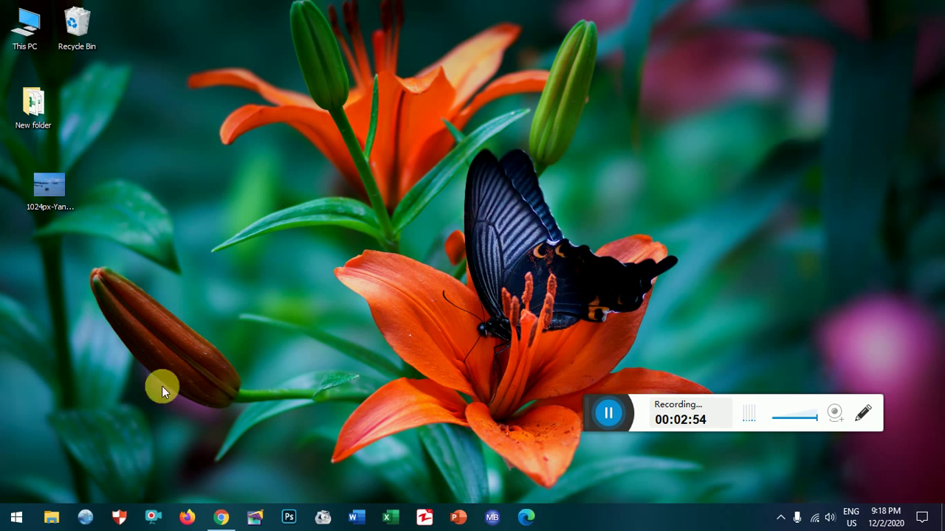
Create a desktop shortcut for Movie Maker from the installed apps list and place it near the upper orange flower.
click(16, 517)
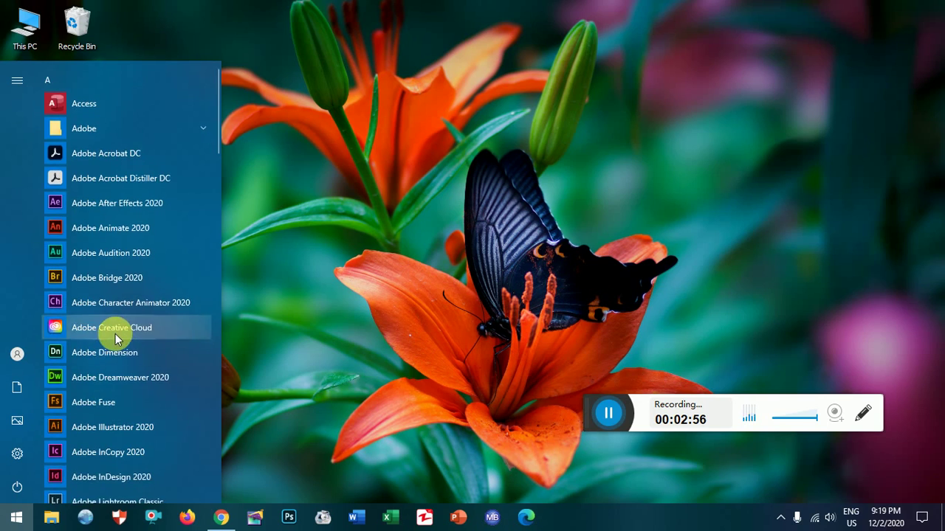
scroll(119, 345, down, 5)
scroll(119, 345, down, 10)
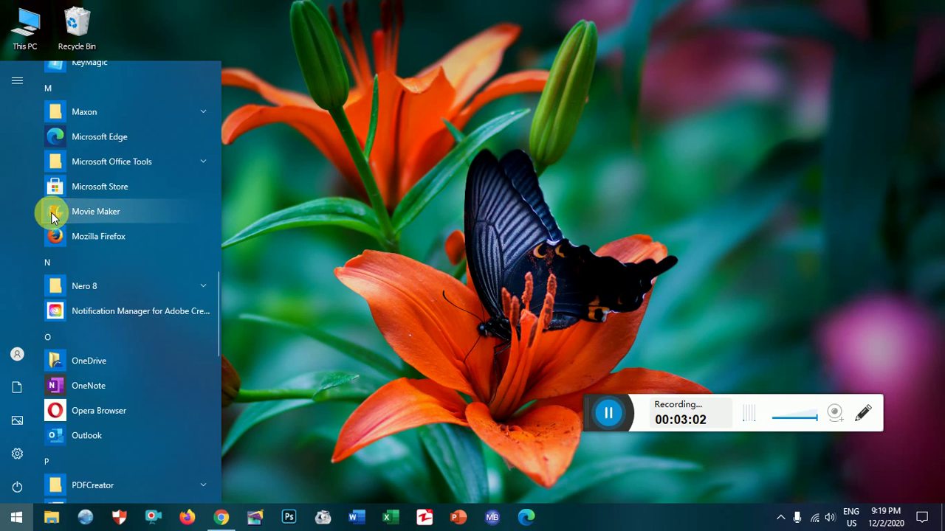
drag(52, 214, 344, 173)
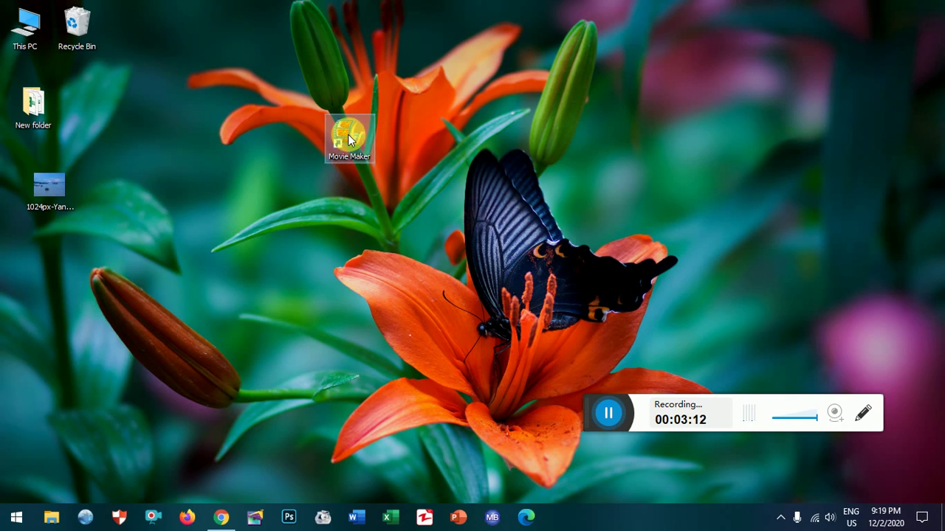
drag(351, 162, 373, 189)
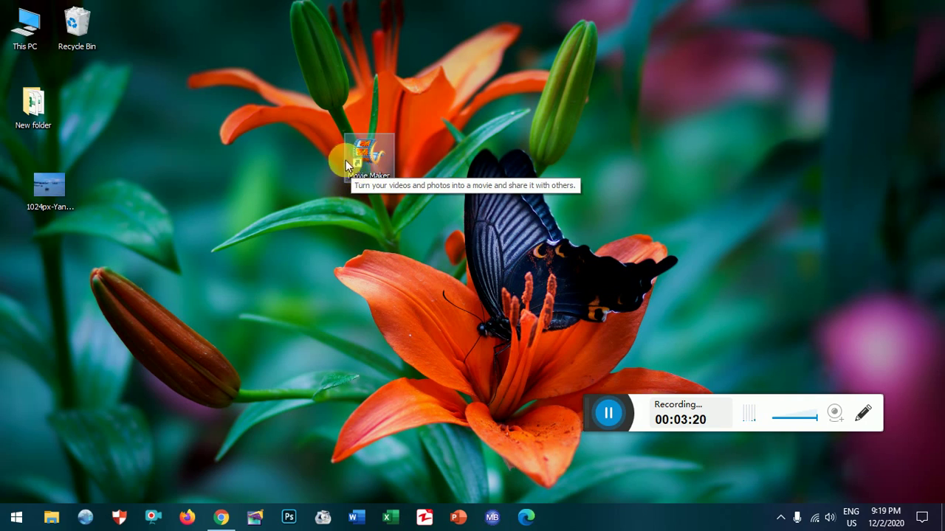
double_click(371, 159)
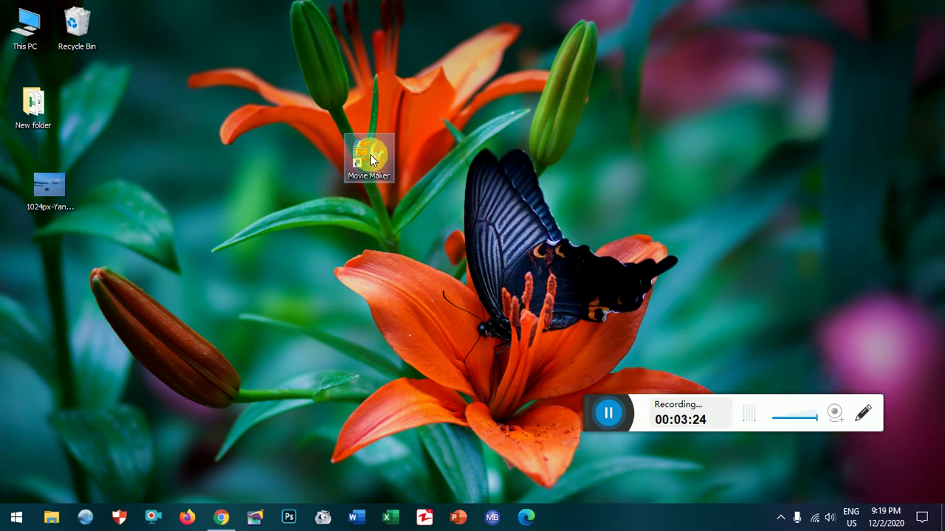
drag(369, 169, 350, 162)
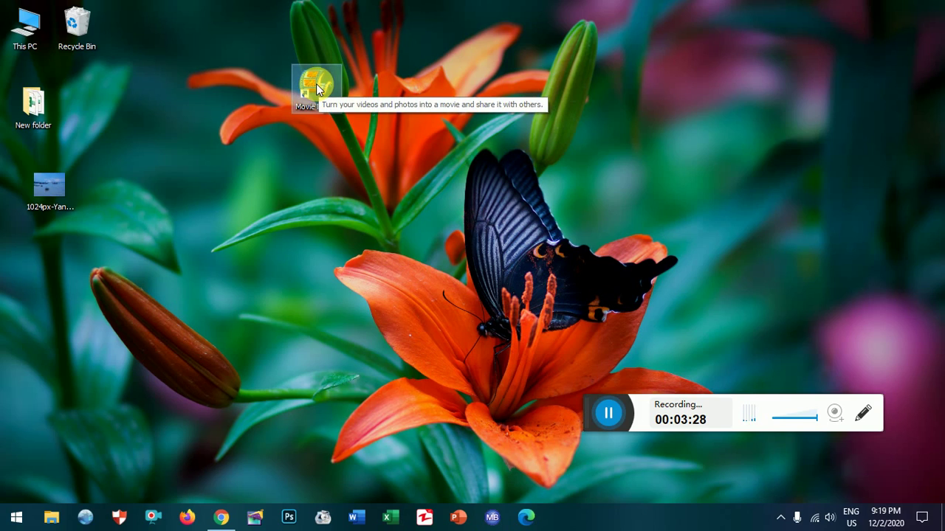
Pin Movie Maker to the taskbar after Microsoft Edge, using its desktop shortcut.
drag(313, 87, 324, 106)
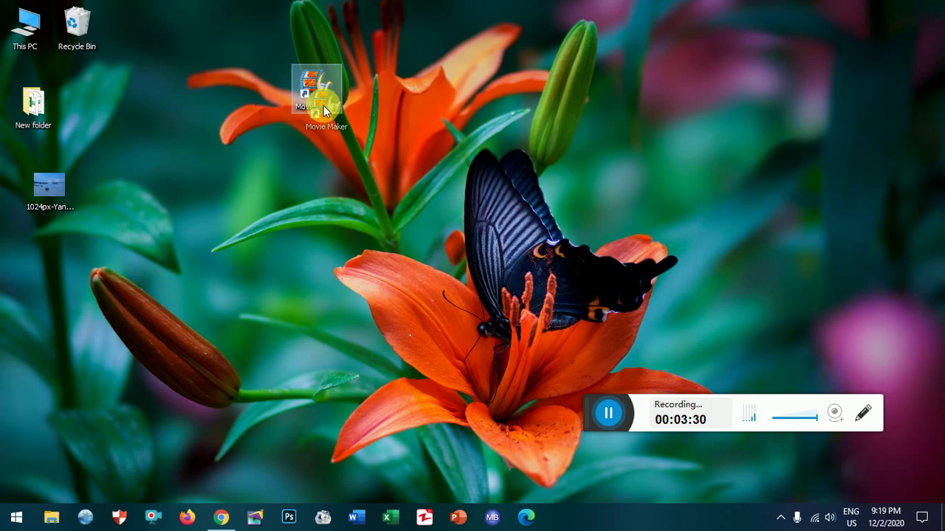
drag(516, 423, 561, 524)
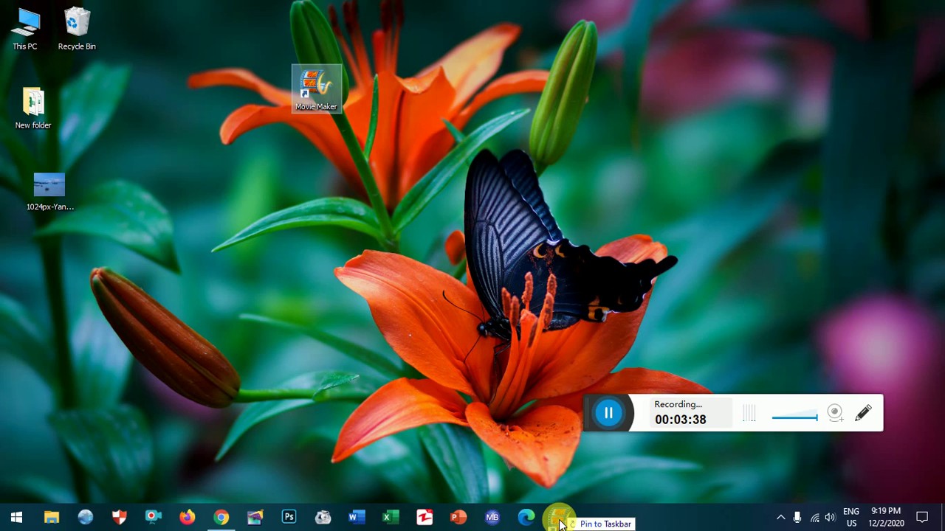
drag(561, 524, 561, 524)
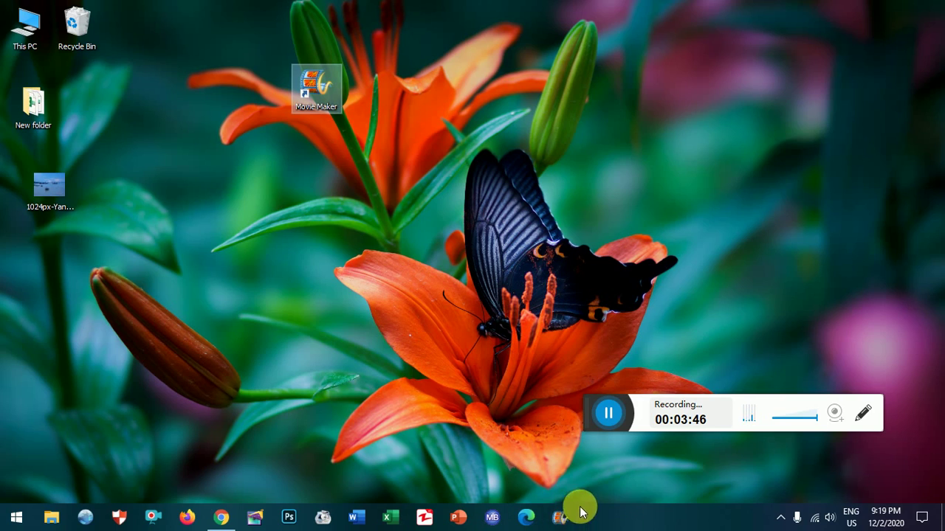
Delete the Movie Maker shortcut from the desktop and check the options of its pinned taskbar shortcut.
click(322, 109)
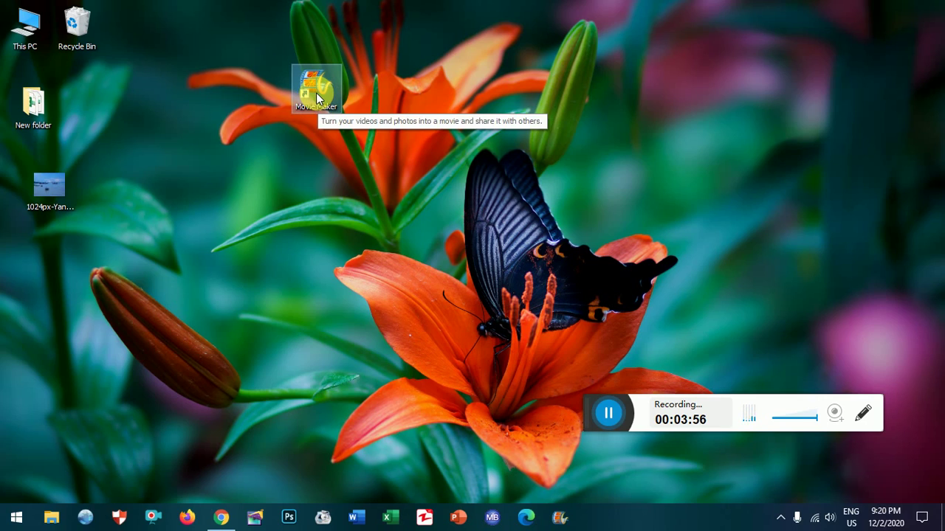
key(Delete)
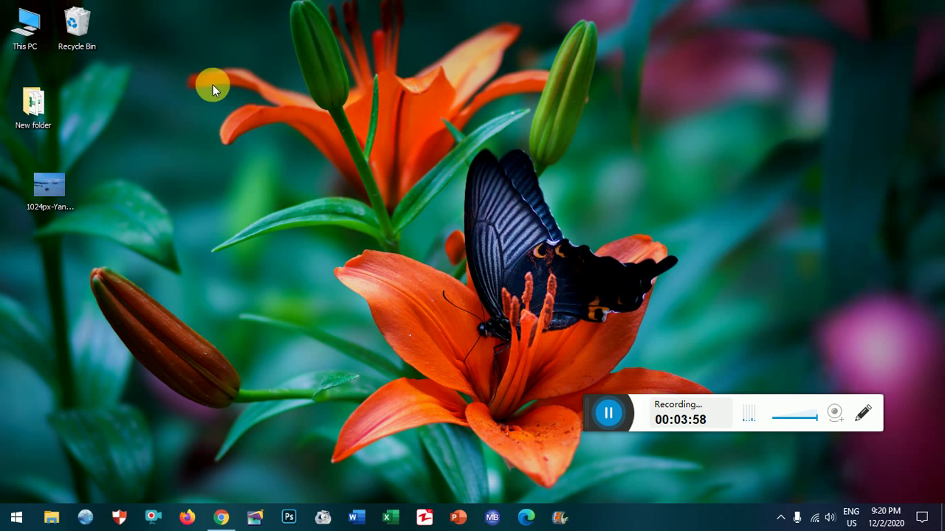
right_click(558, 513)
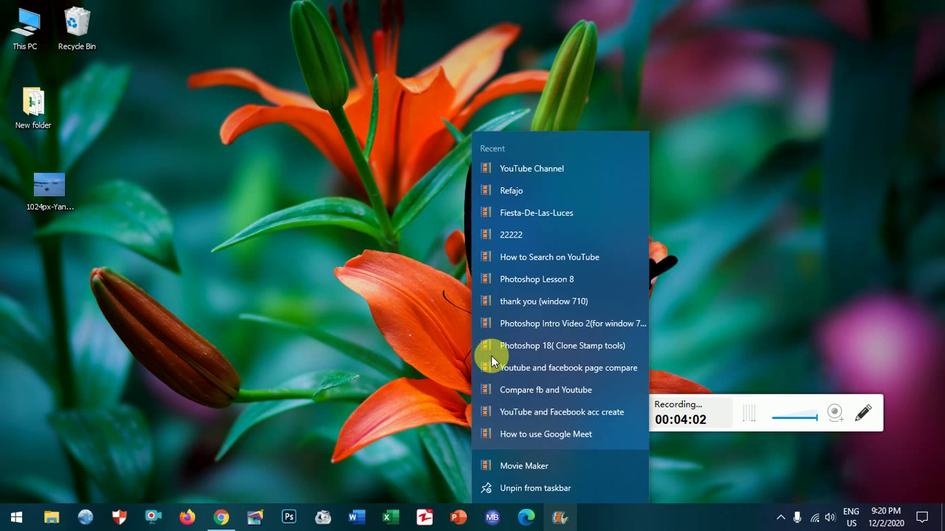
click(341, 329)
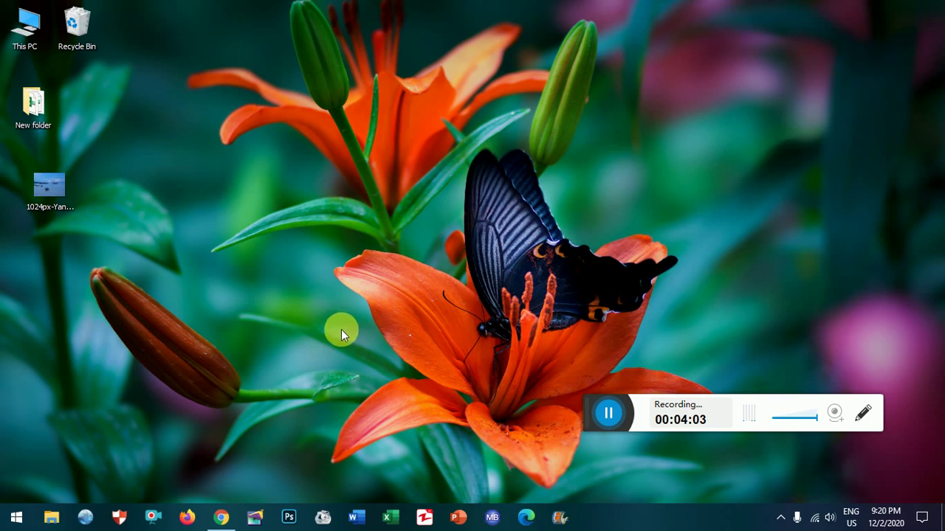
Create a desktop shortcut for Movie Maker from the installed apps list and place it above the closed orange bud.
click(17, 517)
scroll(92, 404, down, 3)
scroll(91, 404, down, 8)
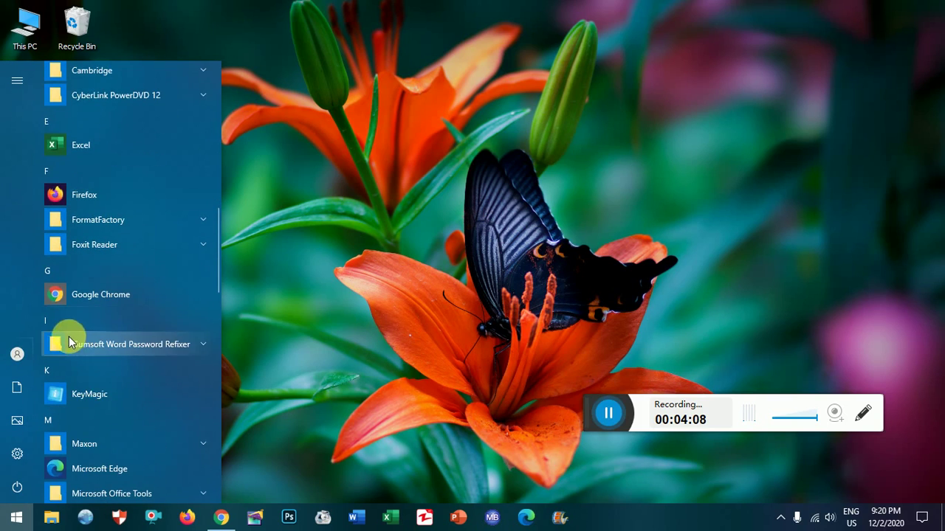
scroll(71, 337, down, 5)
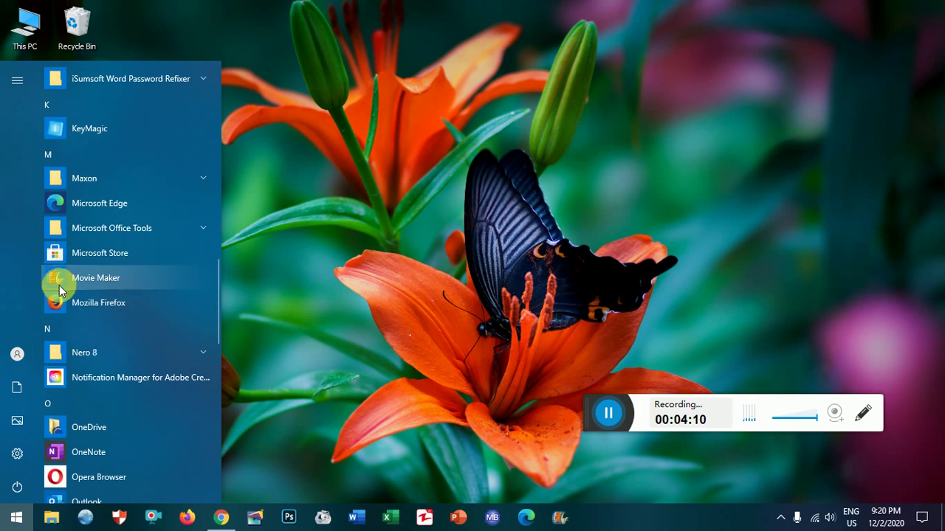
drag(53, 277, 231, 272)
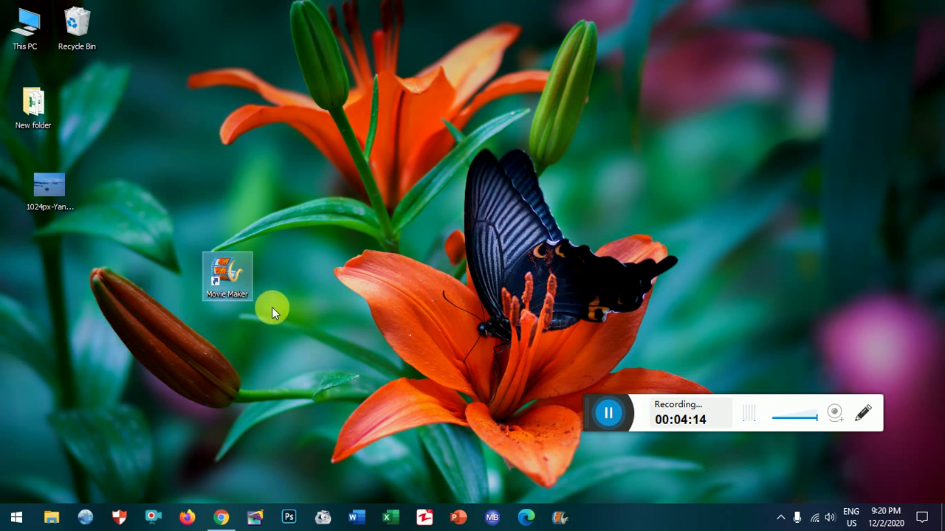
Launch Movie Maker from its desktop shortcut and again from its taskbar shortcut, closing the program each time.
double_click(225, 274)
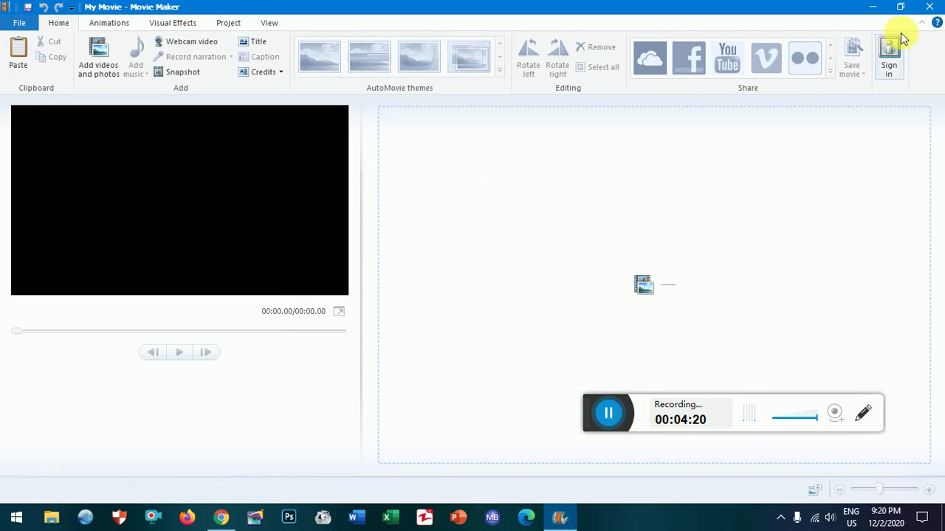
click(929, 7)
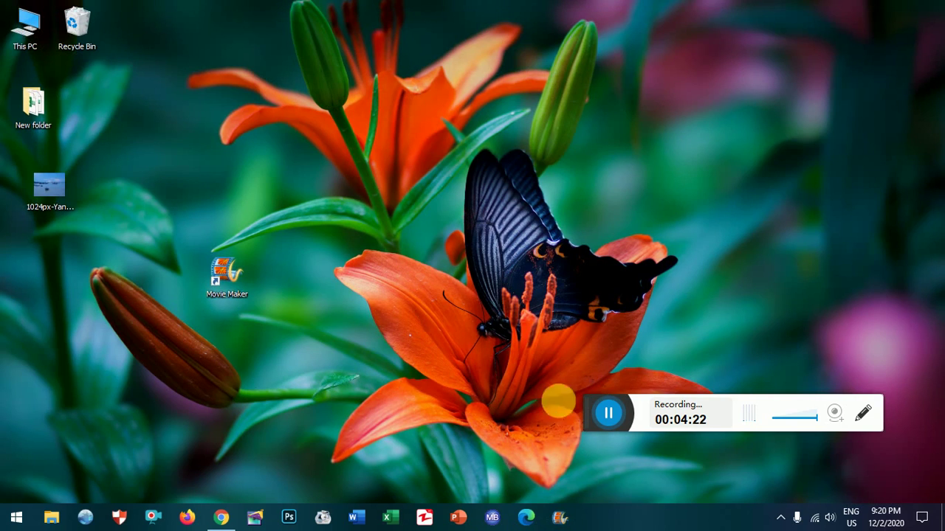
click(562, 519)
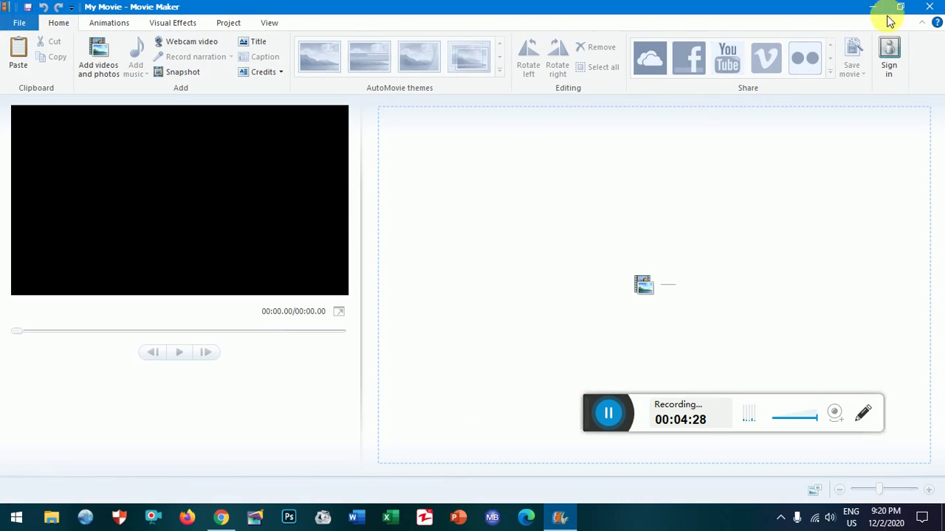
click(930, 8)
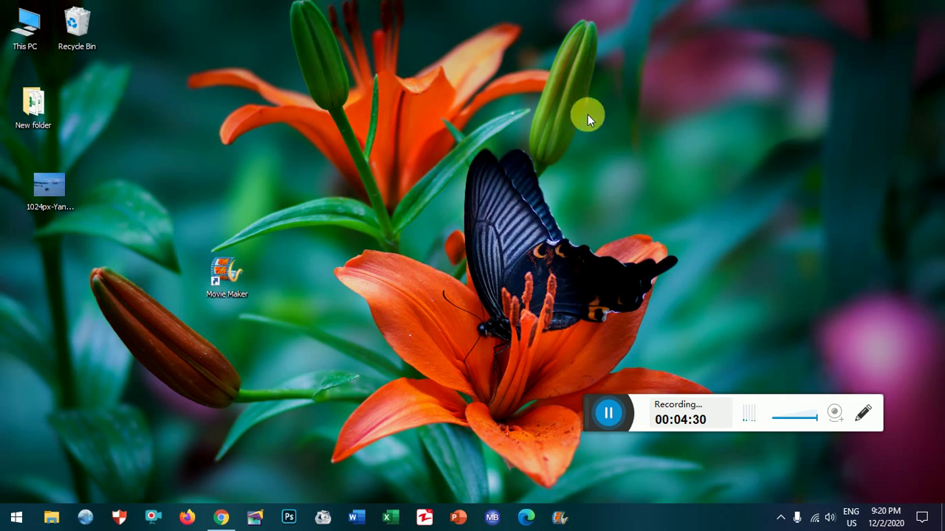
Delete the Movie Maker shortcut from the desktop.
click(225, 277)
key(Delete)
click(224, 275)
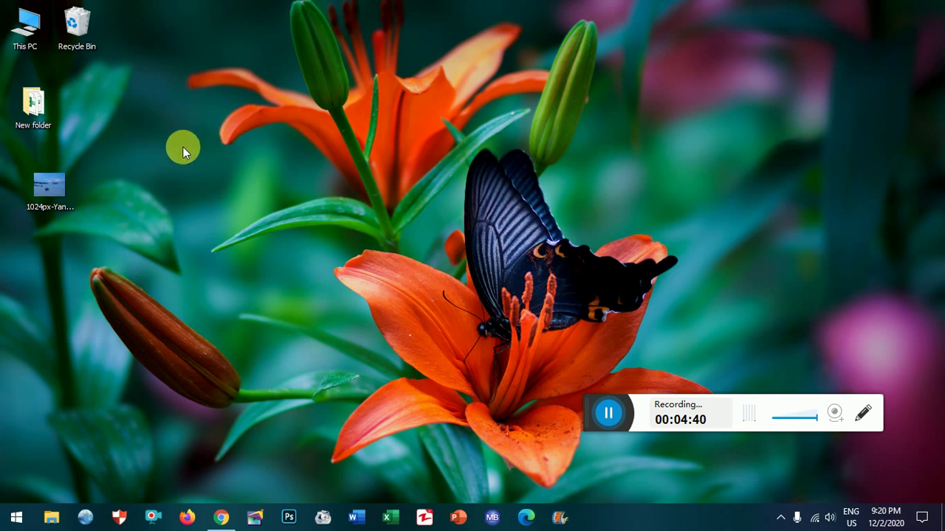
right_click(282, 81)
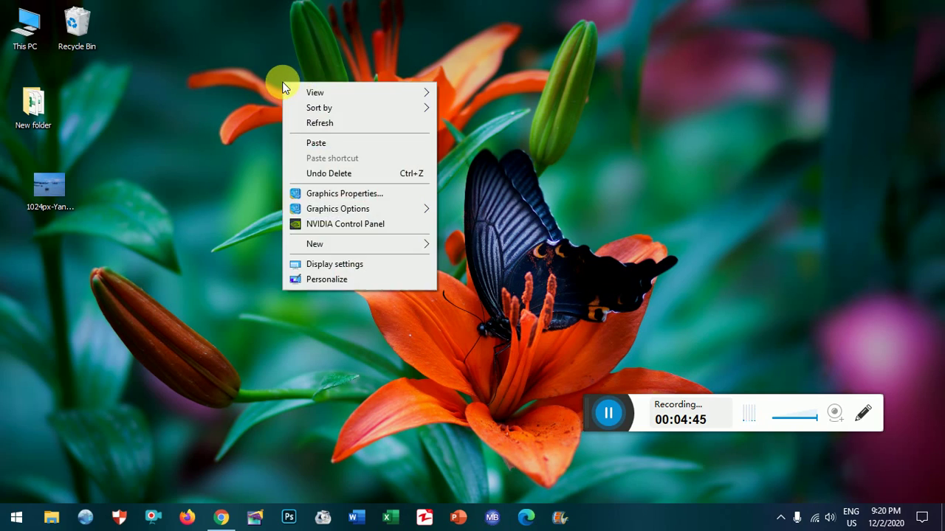
right_click(238, 51)
click(467, 46)
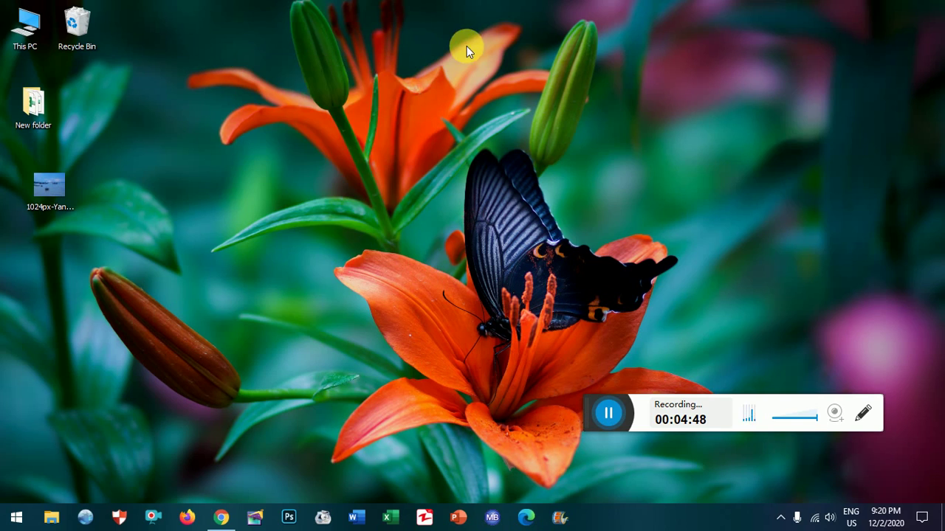
right_click(300, 88)
mouse_move(317, 100)
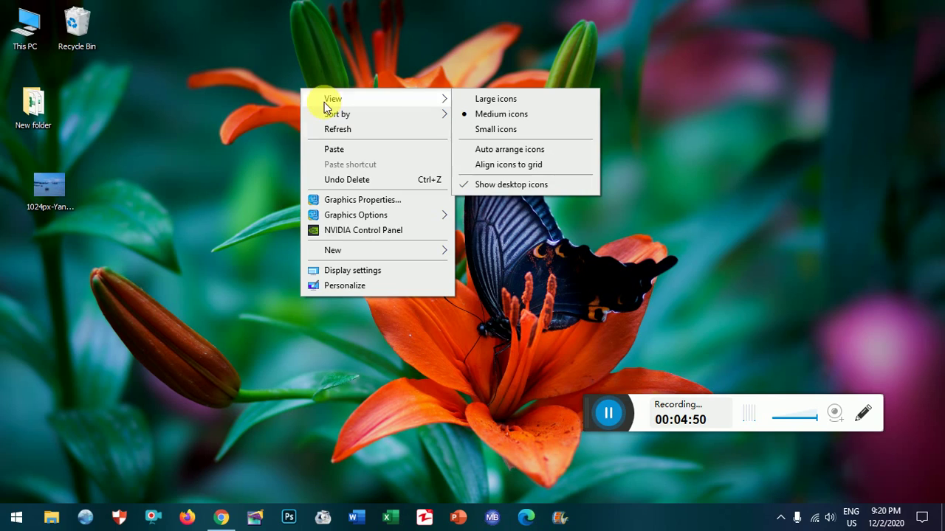
mouse_move(350, 255)
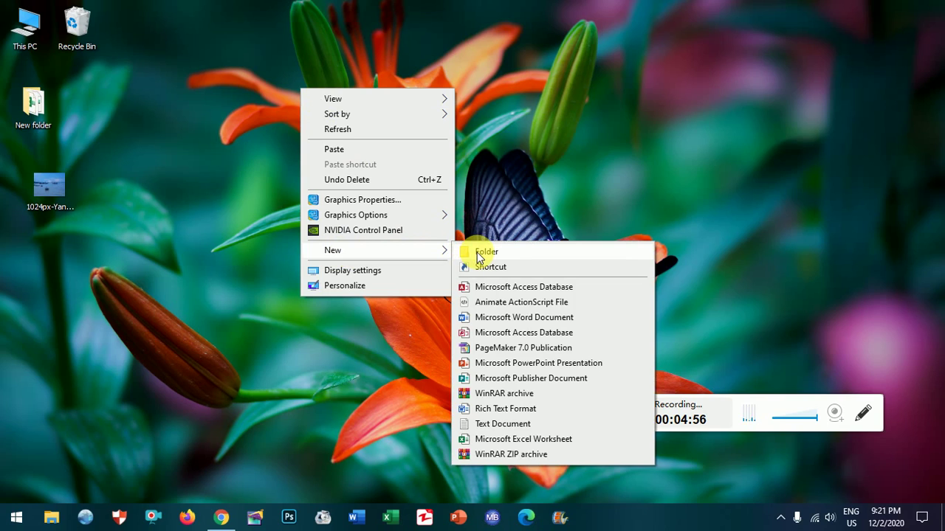
right_click(391, 36)
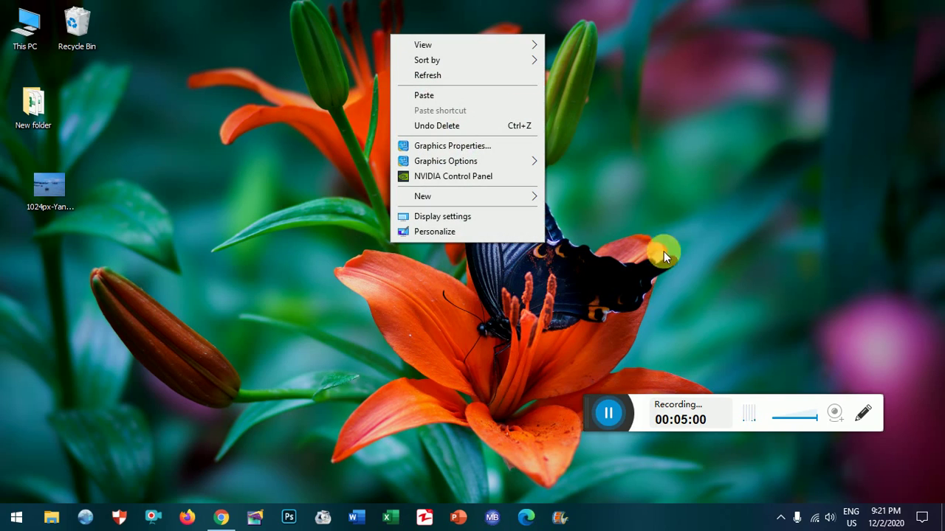
Create a new folder on the desktop just below the upper orange flower, keeping its default name.
right_click(285, 151)
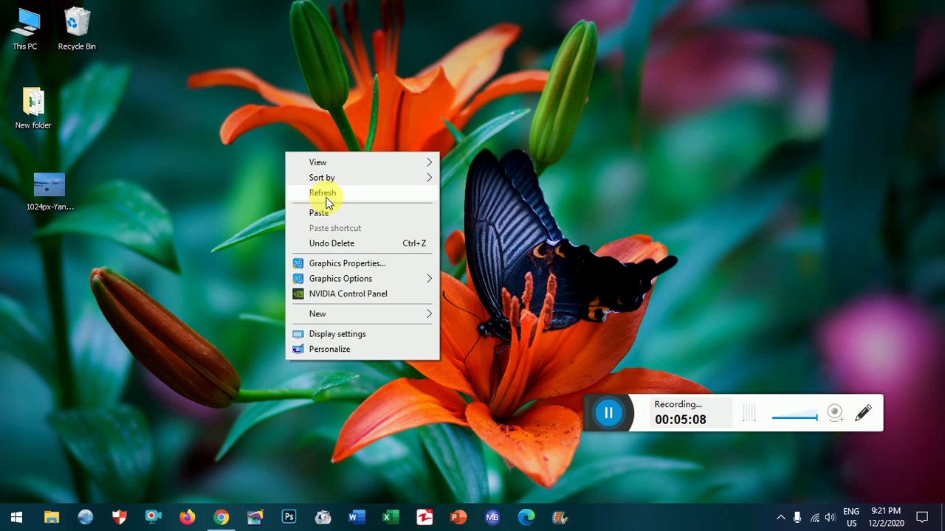
mouse_move(331, 315)
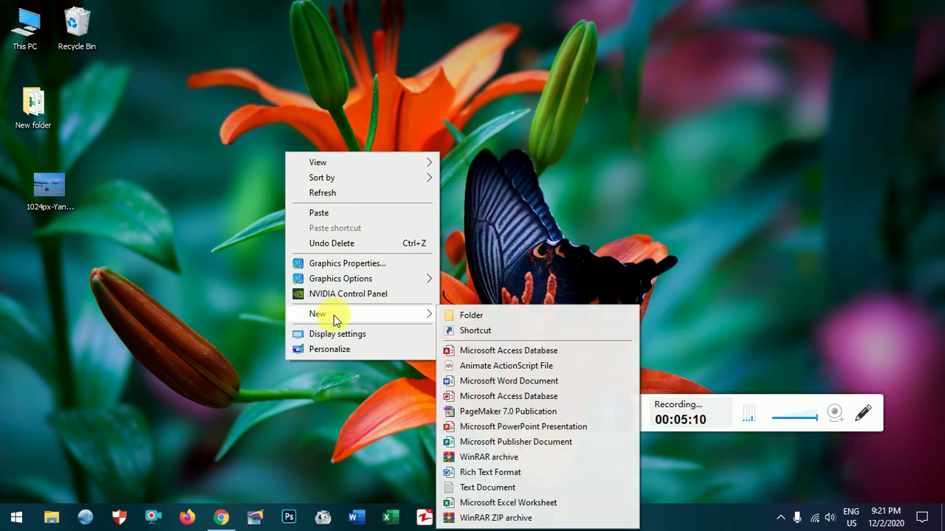
click(458, 316)
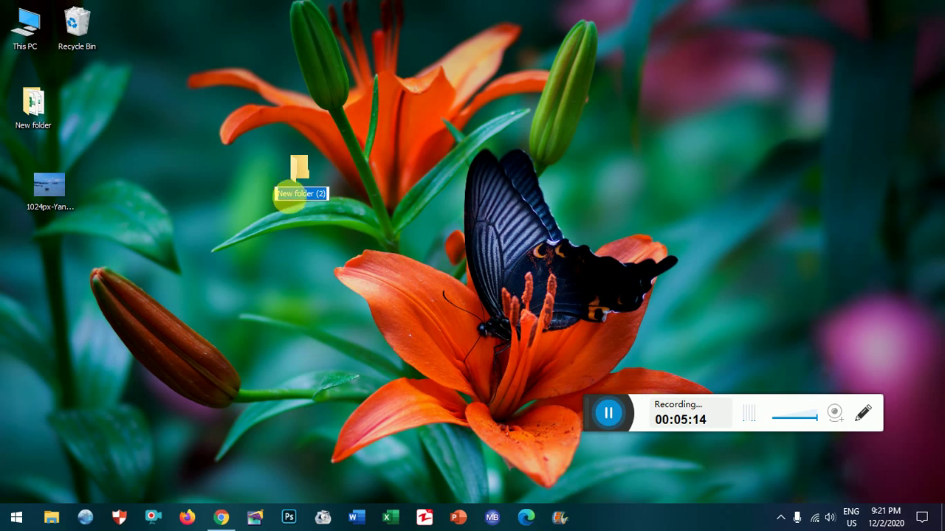
key(Return)
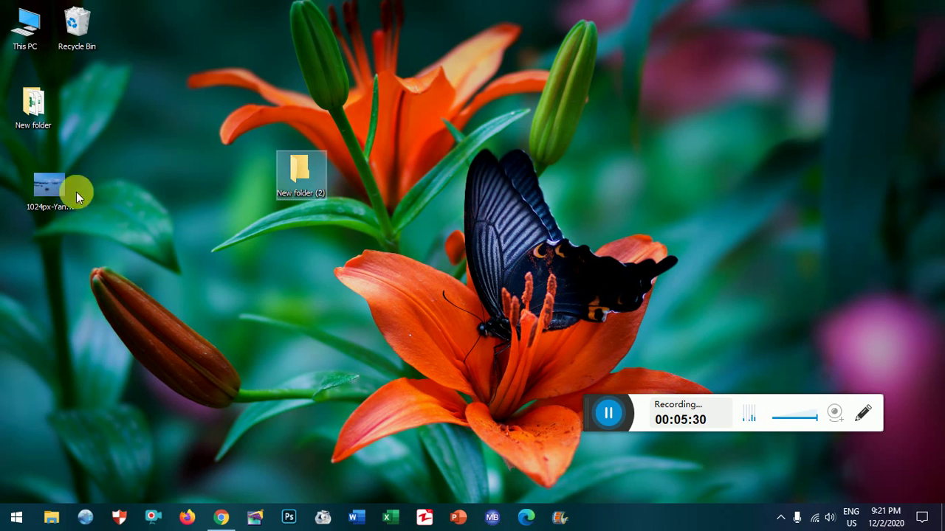
Move the 1024px-Yangon image from the desktop into New folder (2) and check the folder's contents.
click(48, 189)
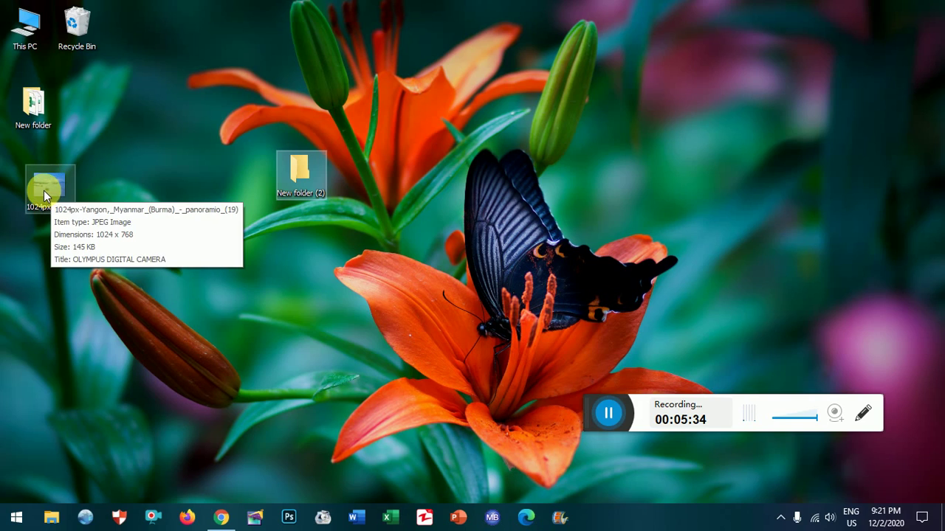
drag(43, 190, 291, 175)
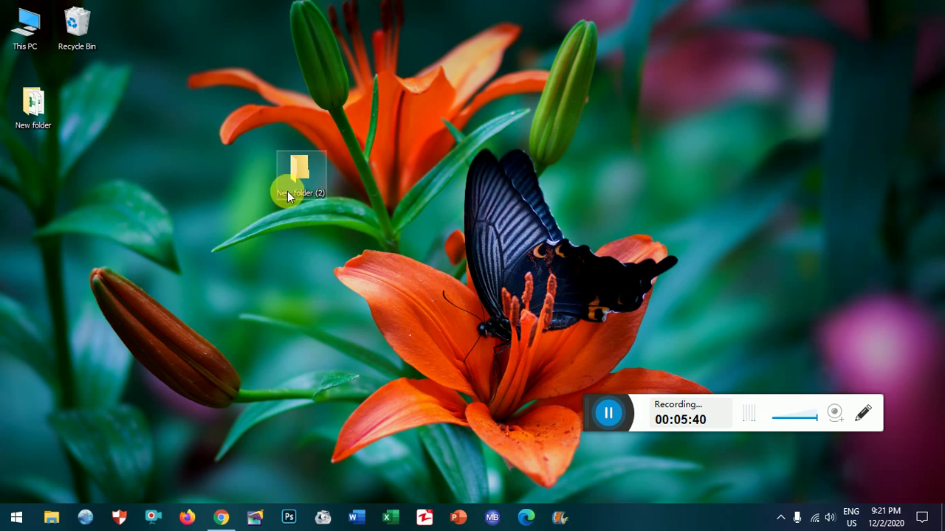
double_click(299, 178)
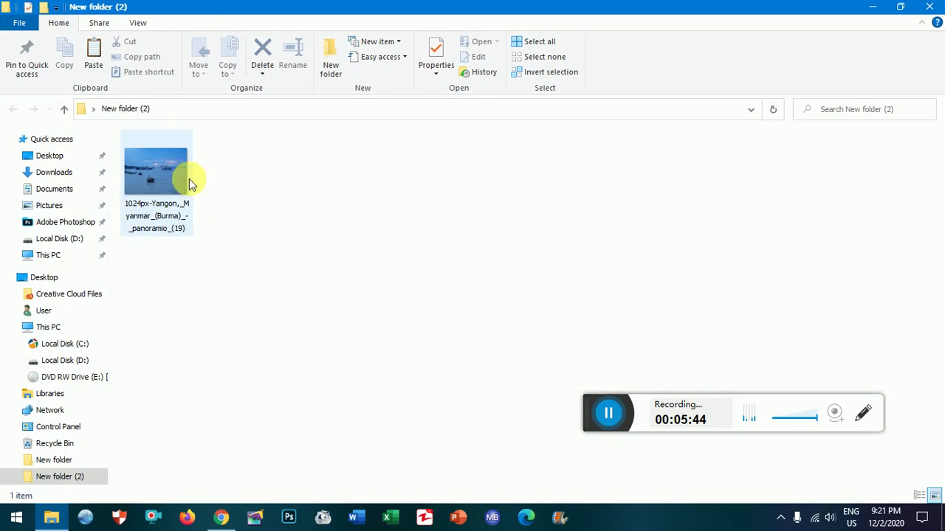
click(162, 177)
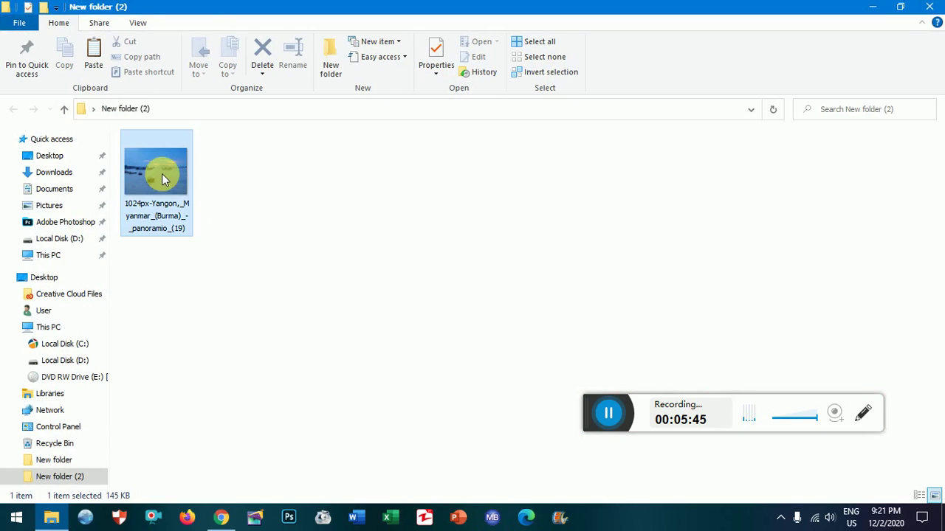
click(932, 7)
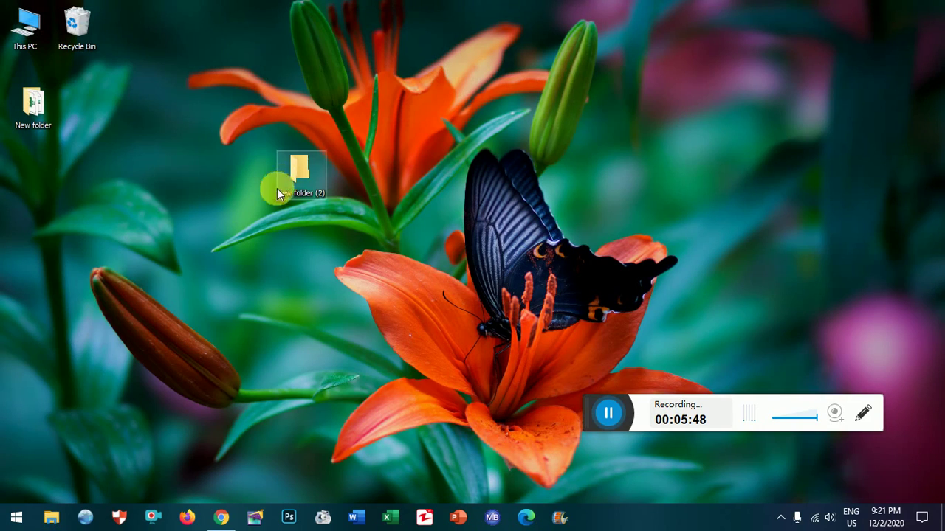
Move New folder (2) up beside the green bud and create a desktop shortcut to it, placed on the upper flower's other side.
drag(295, 178, 274, 97)
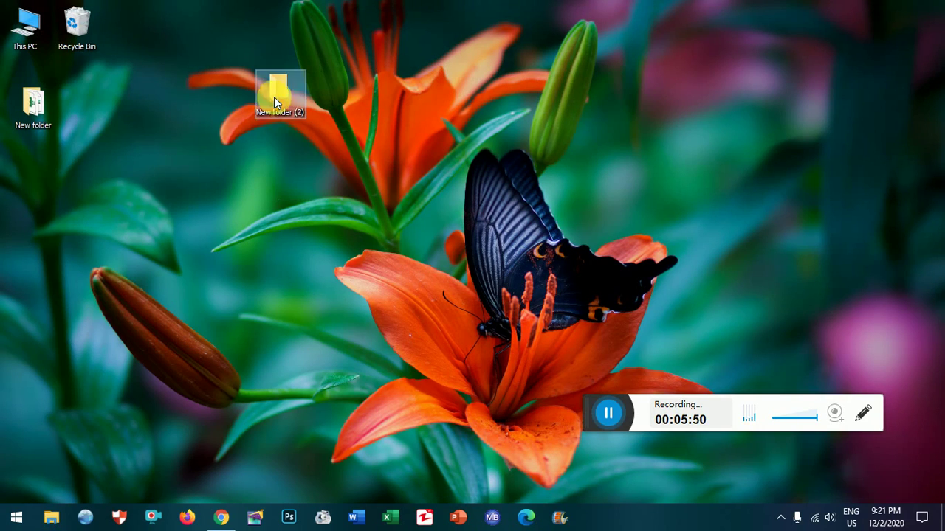
right_click(279, 103)
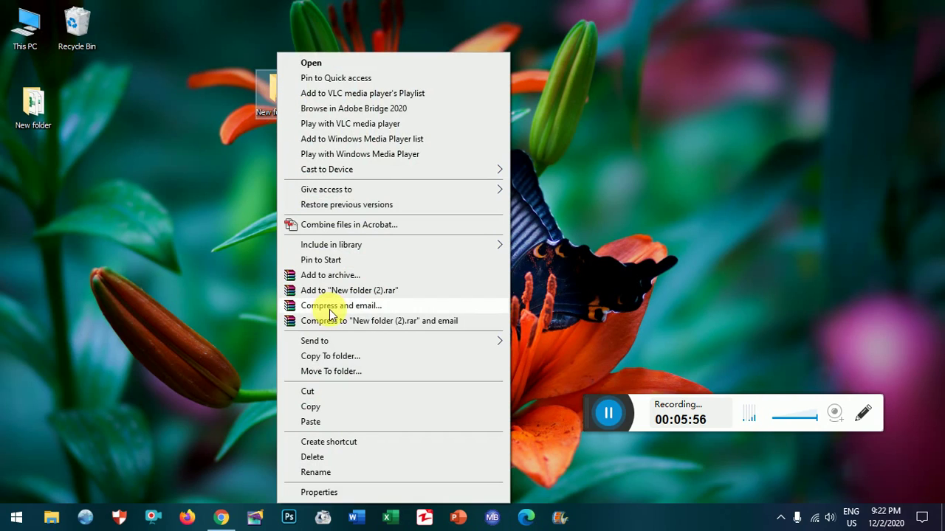
mouse_move(323, 347)
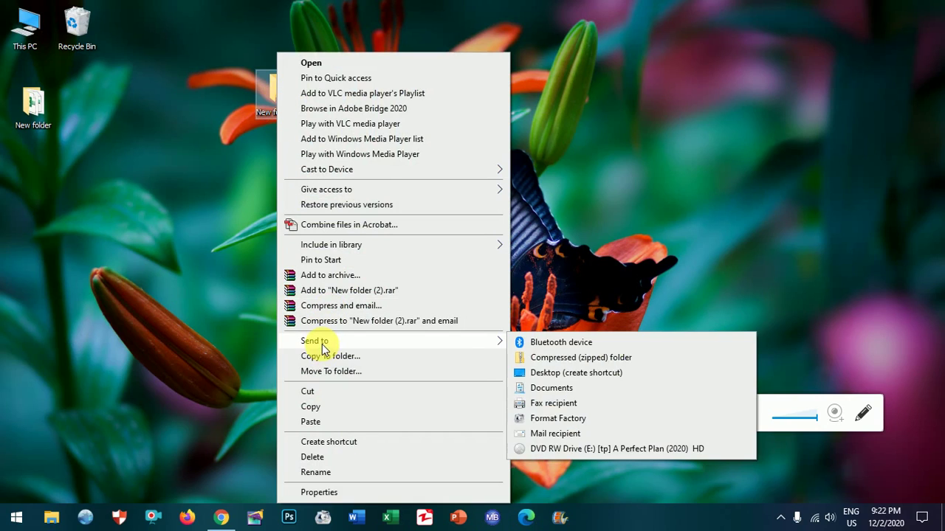
click(541, 376)
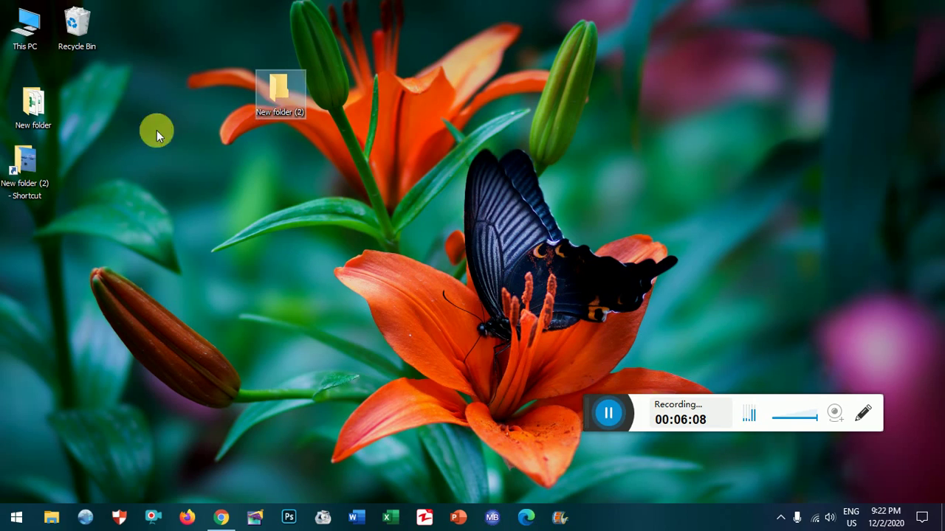
drag(25, 168, 467, 102)
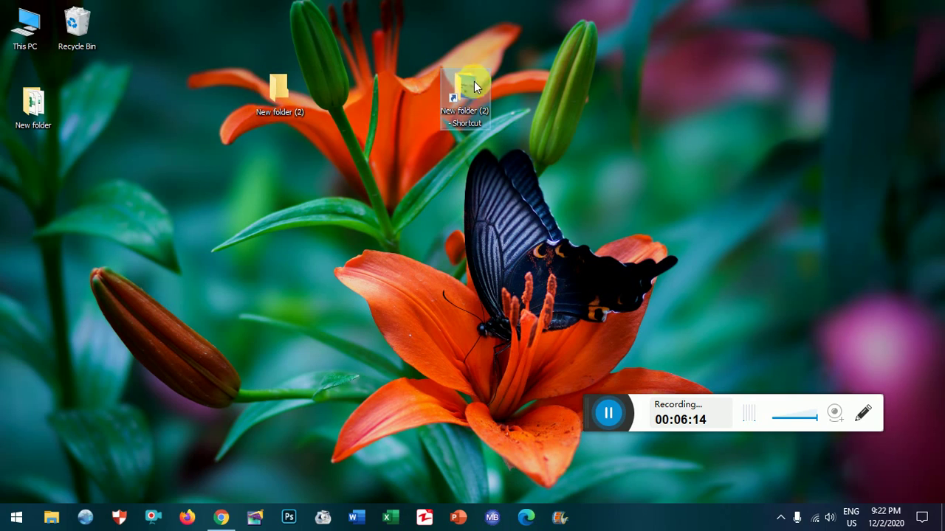
Duplicate the 1024px-Yangon image inside New folder (2) by copying and pasting it there.
double_click(273, 103)
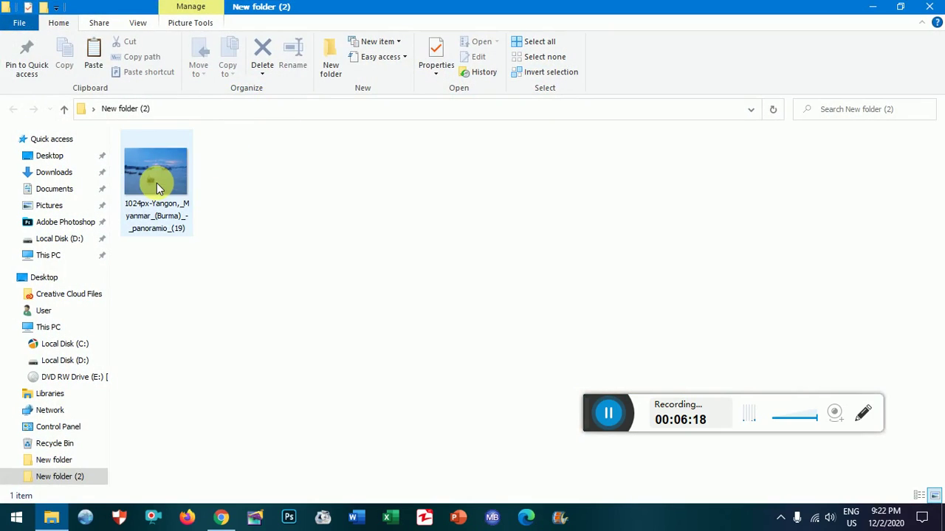
click(157, 184)
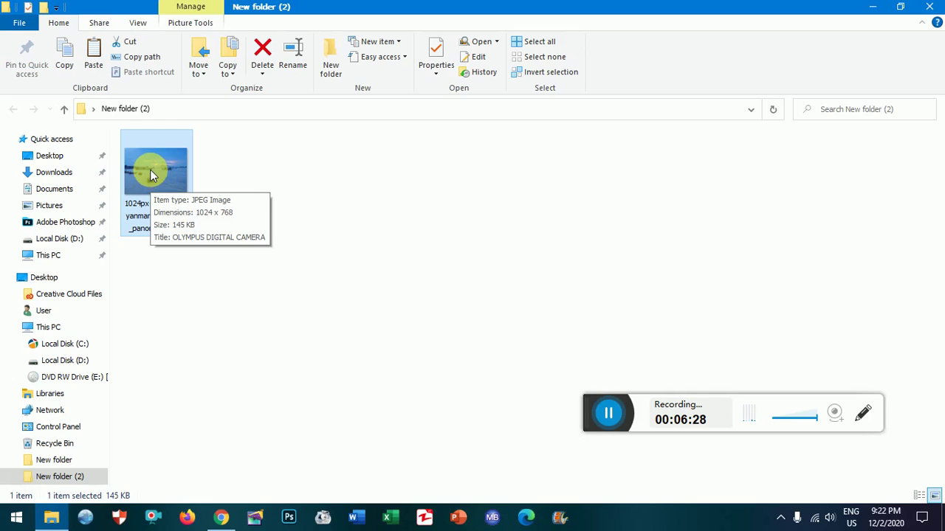
right_click(152, 175)
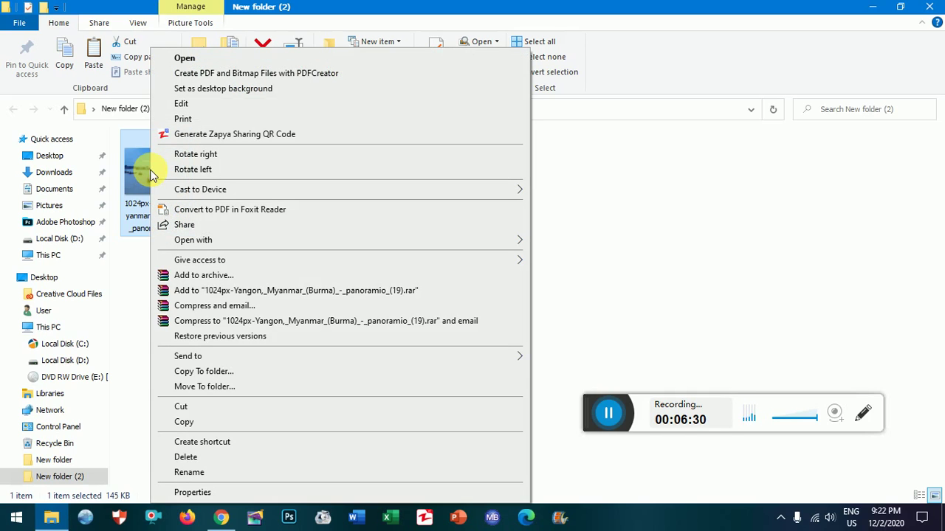
click(198, 424)
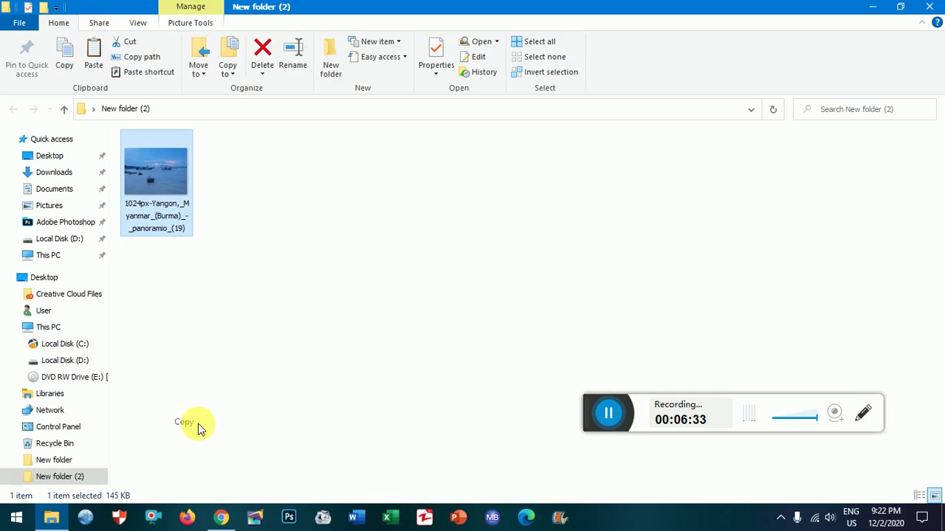
click(262, 176)
right_click(261, 182)
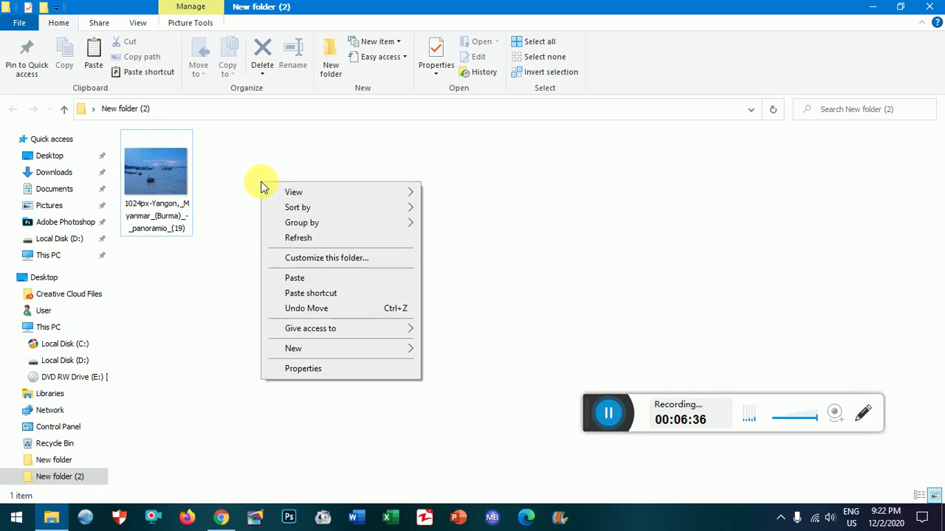
click(295, 277)
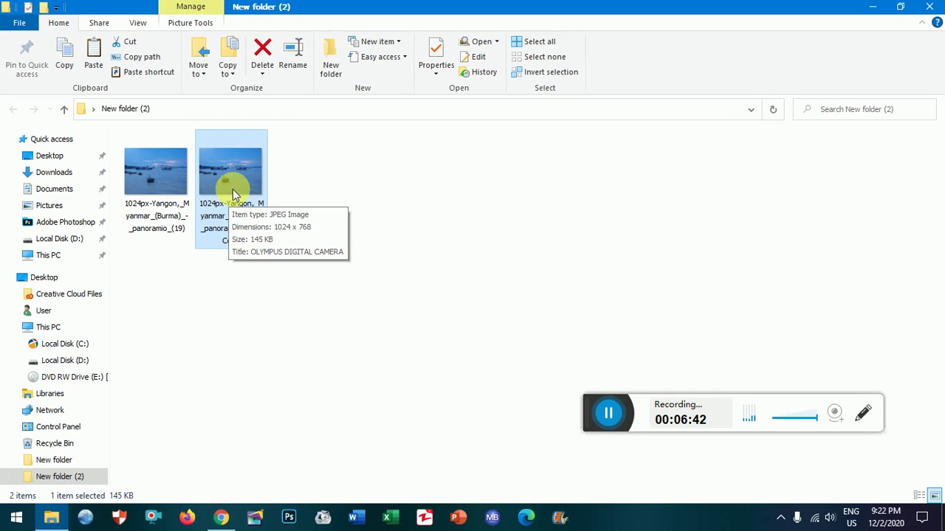
Rename the original 1024px-Yangon image in New folder (2) as 1.
click(162, 221)
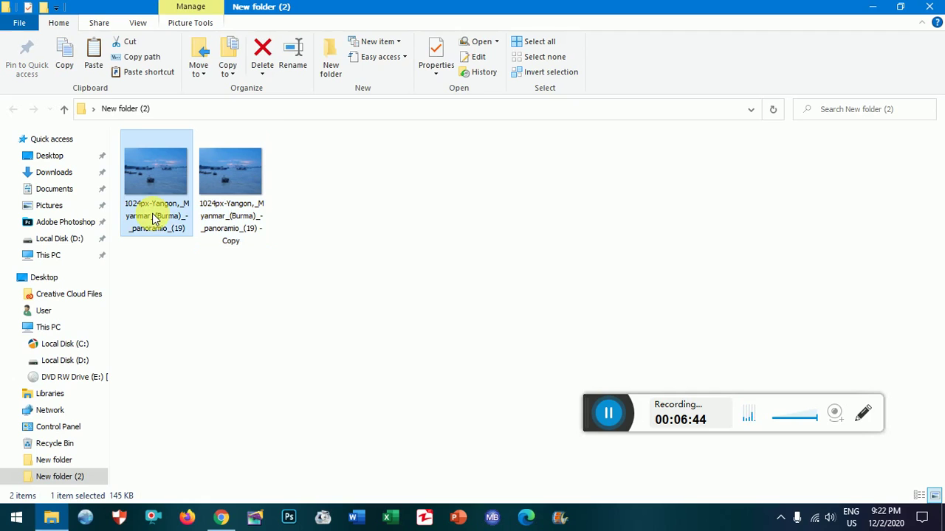
click(159, 226)
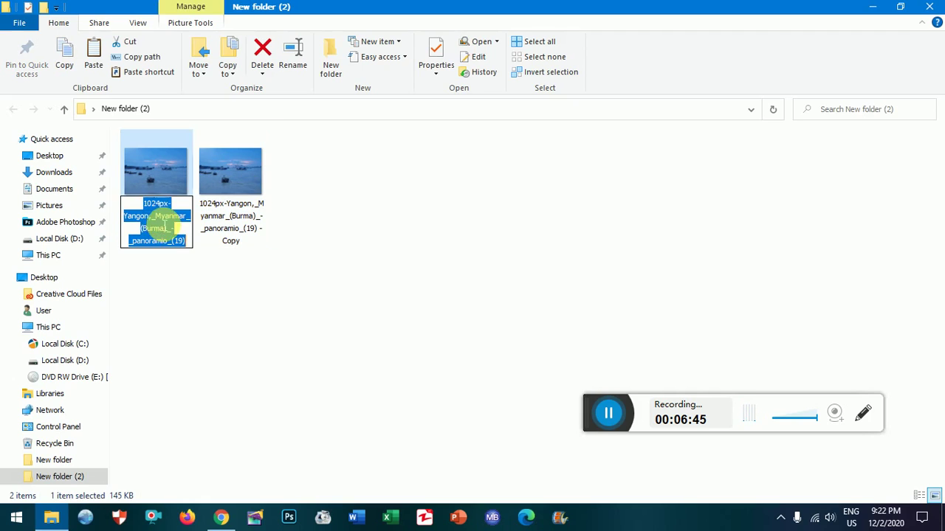
click(162, 185)
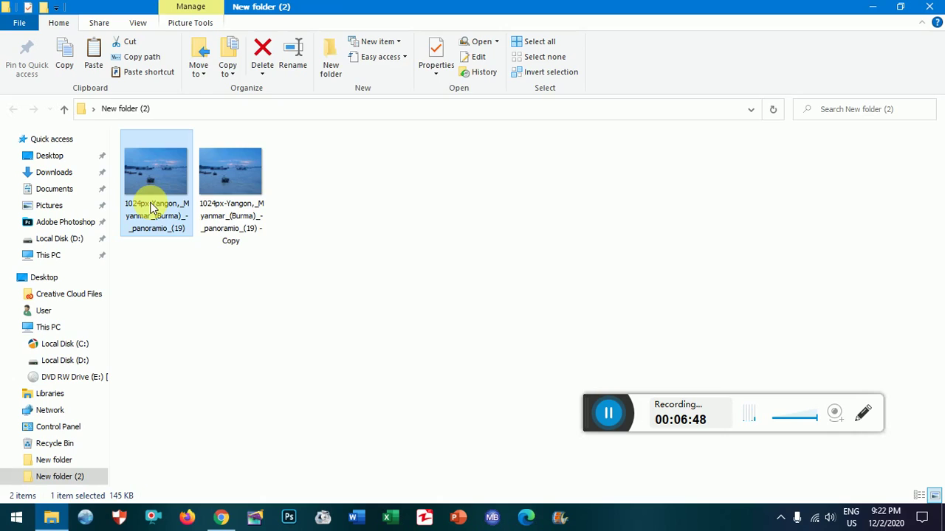
right_click(151, 209)
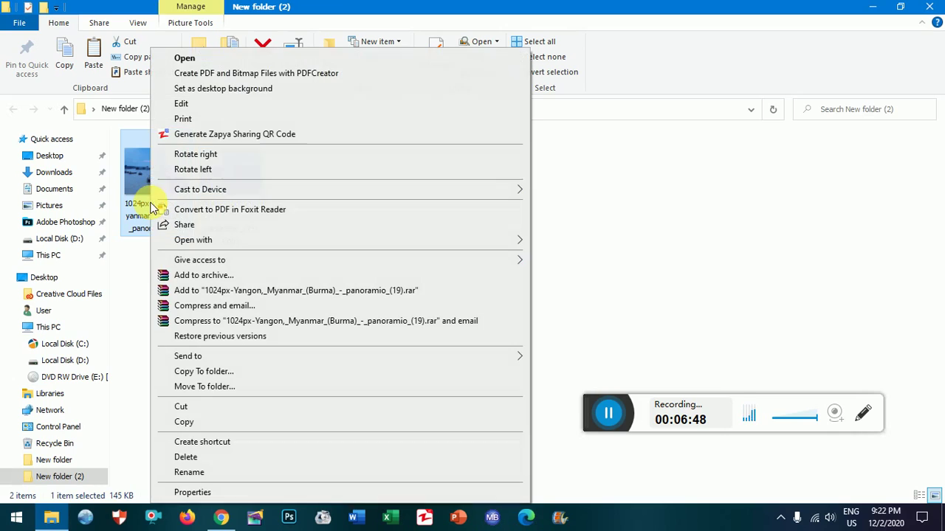
click(189, 472)
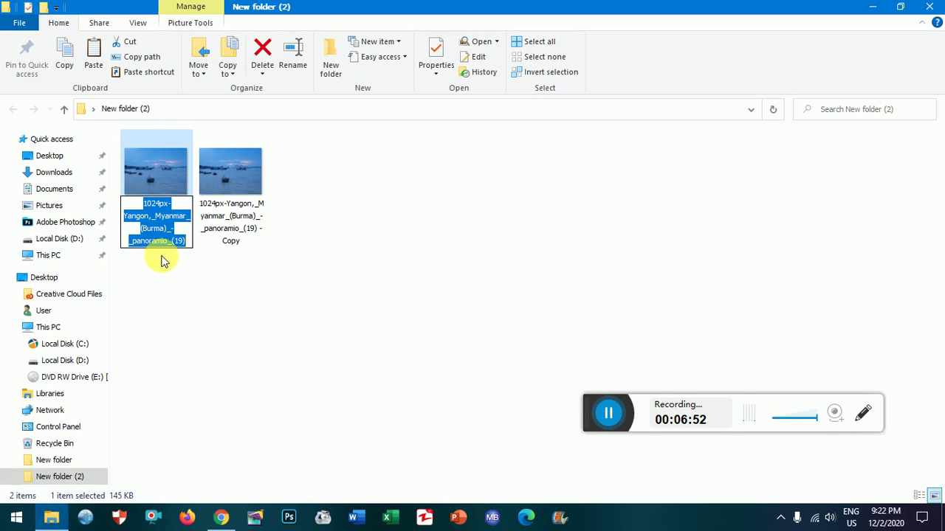
text(1)
click(158, 177)
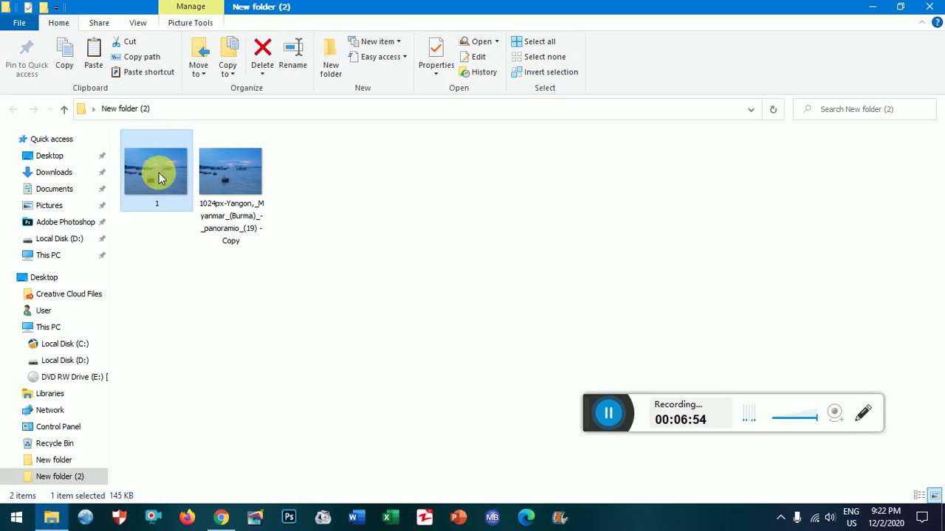
Rename the copied 1024px-Yangon image as 2 and close the folder window.
click(229, 218)
right_click(228, 219)
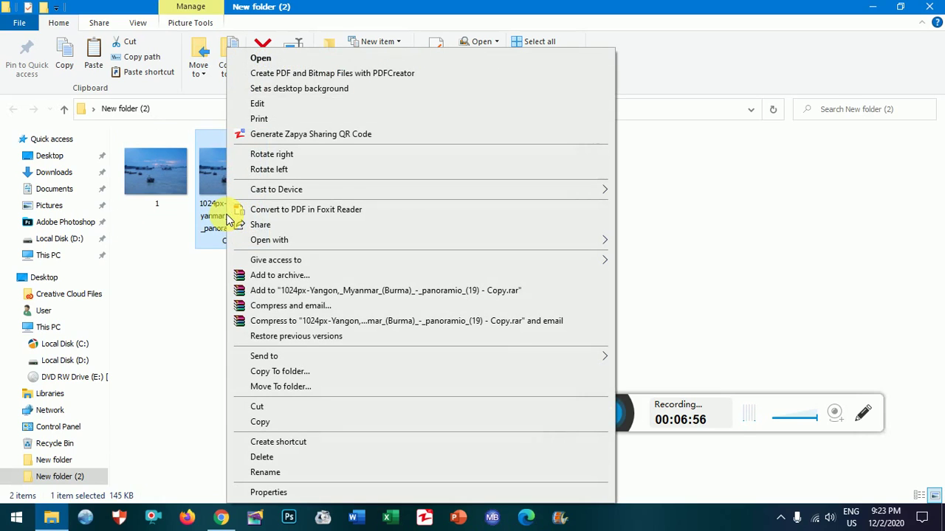
click(269, 473)
text(2)
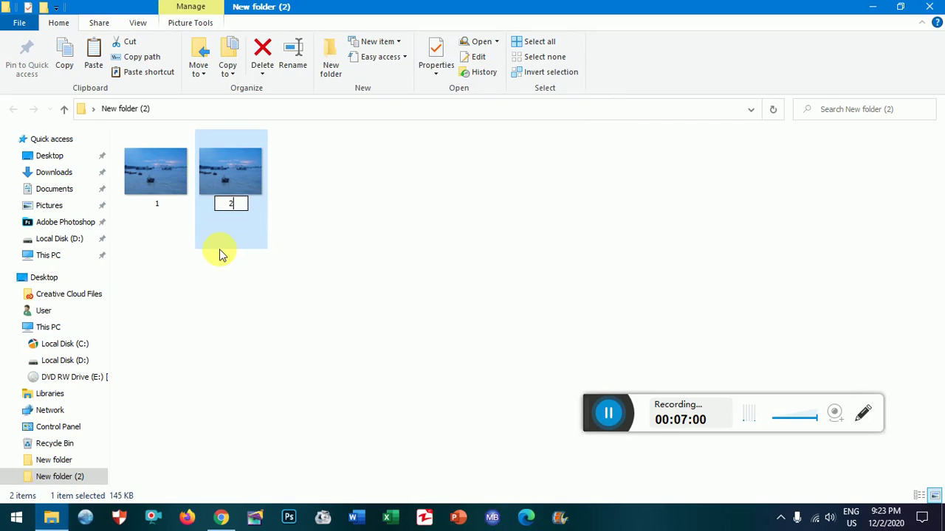
click(223, 176)
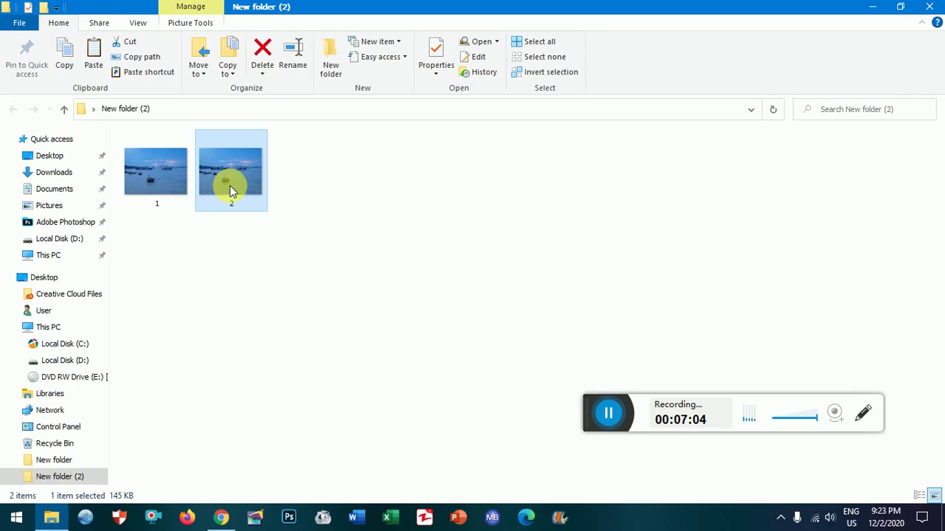
click(932, 9)
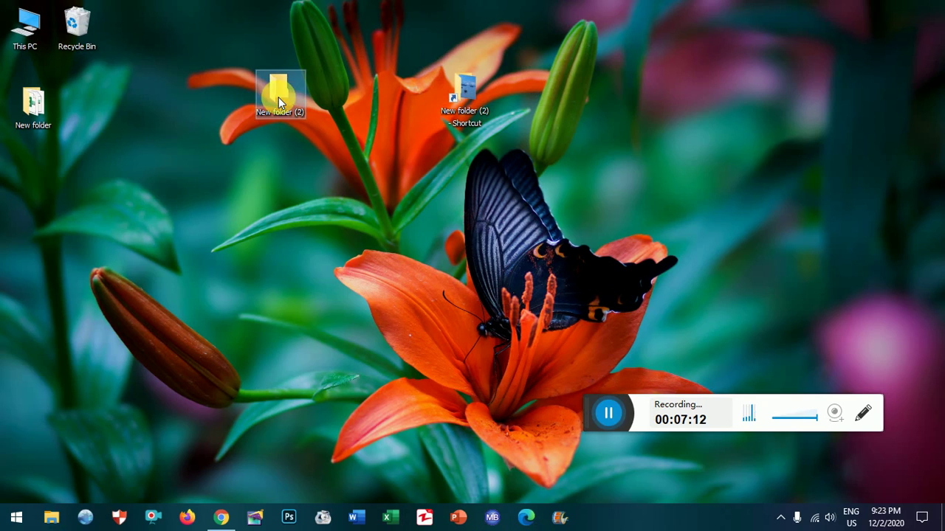
Delete image 2 through the New folder (2) shortcut, and check the contents of the original folder on the desktop.
click(468, 96)
double_click(468, 96)
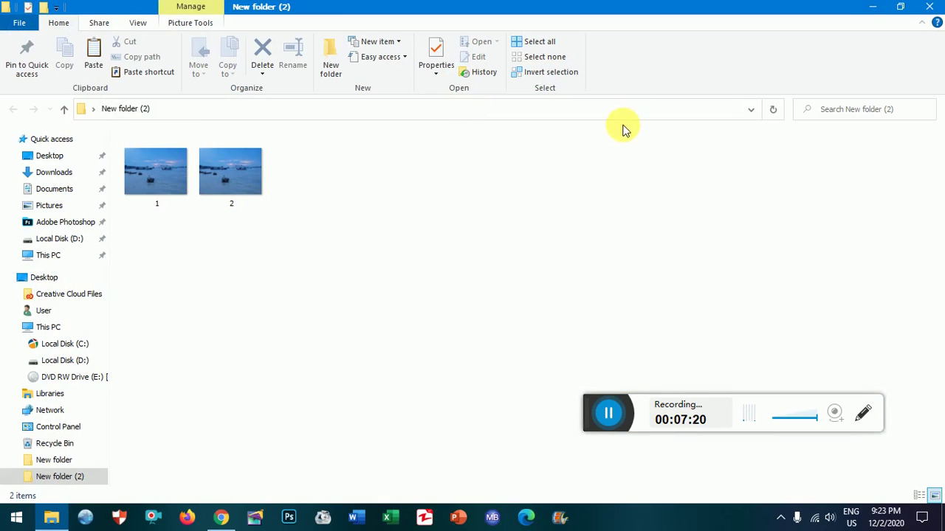
click(224, 181)
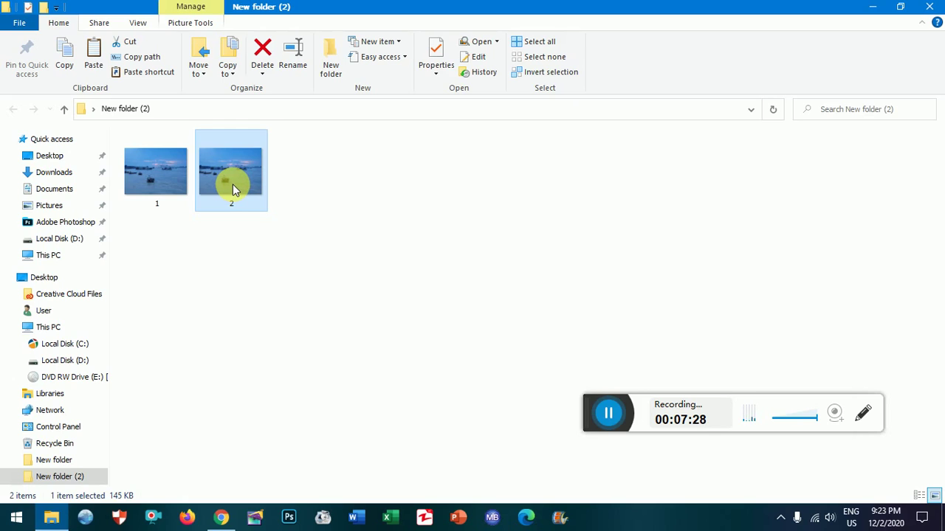
key(Delete)
click(181, 182)
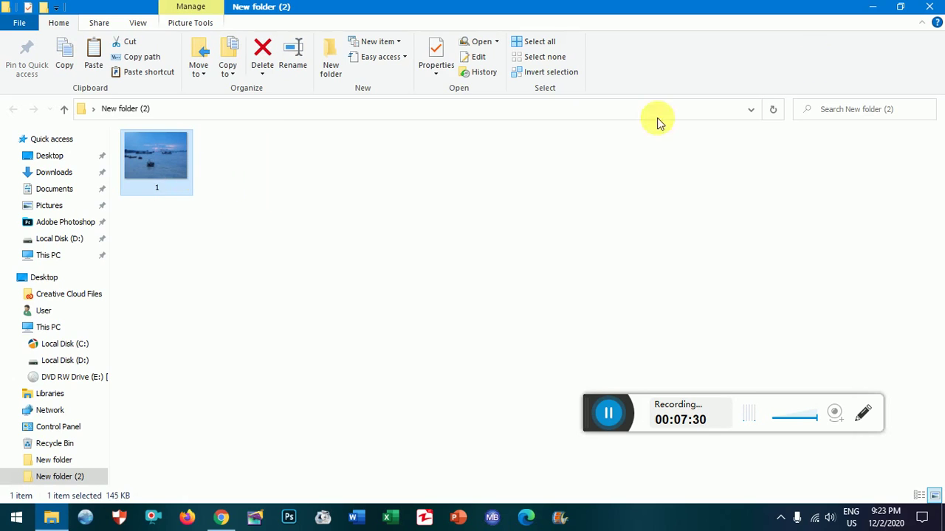
click(930, 11)
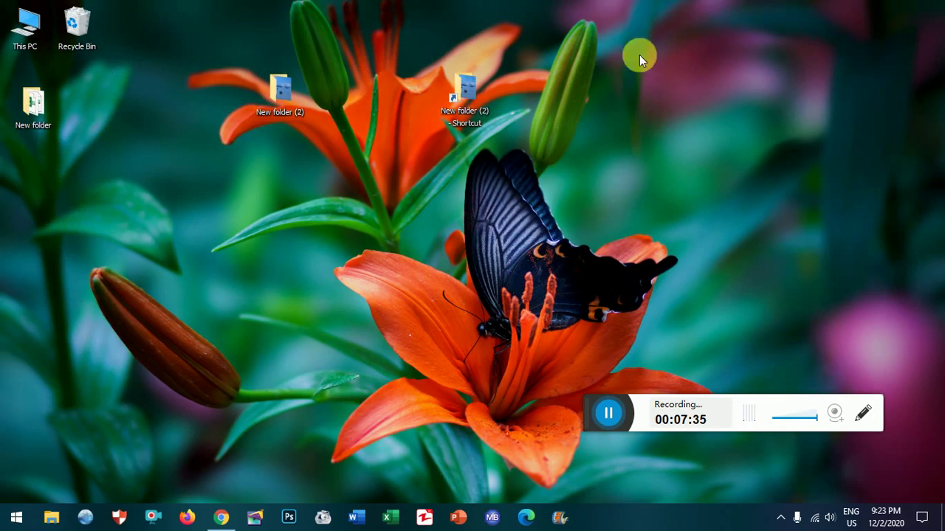
double_click(284, 107)
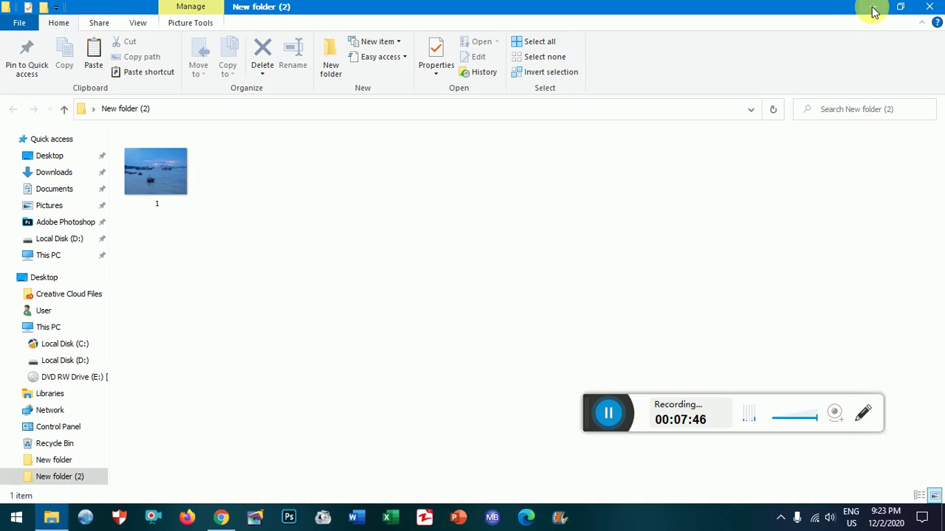
click(925, 13)
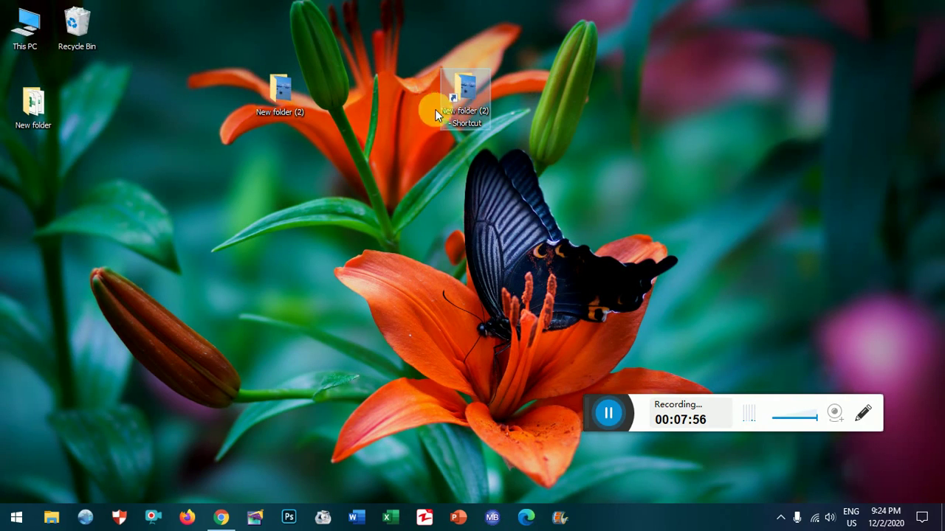
Delete the New folder (2) shortcut from the desktop and check the original folder's contents.
key(Delete)
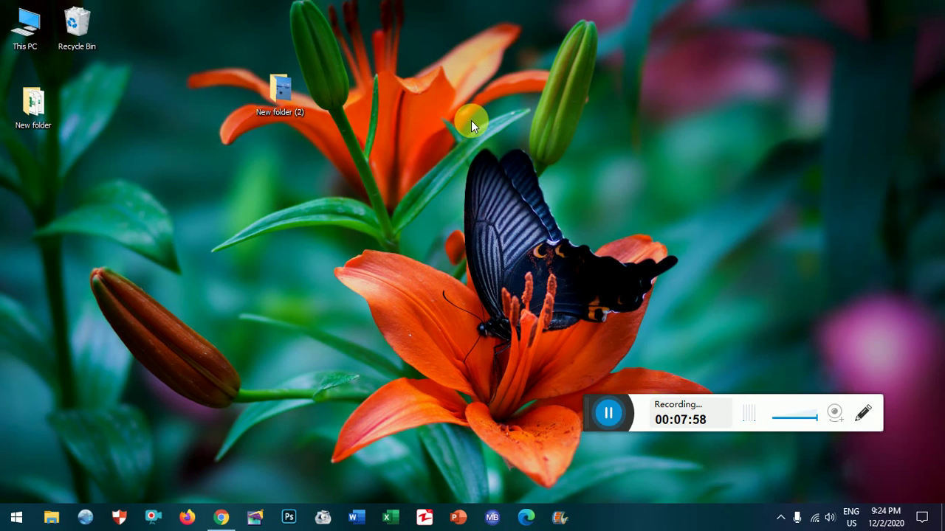
drag(602, 417, 310, 442)
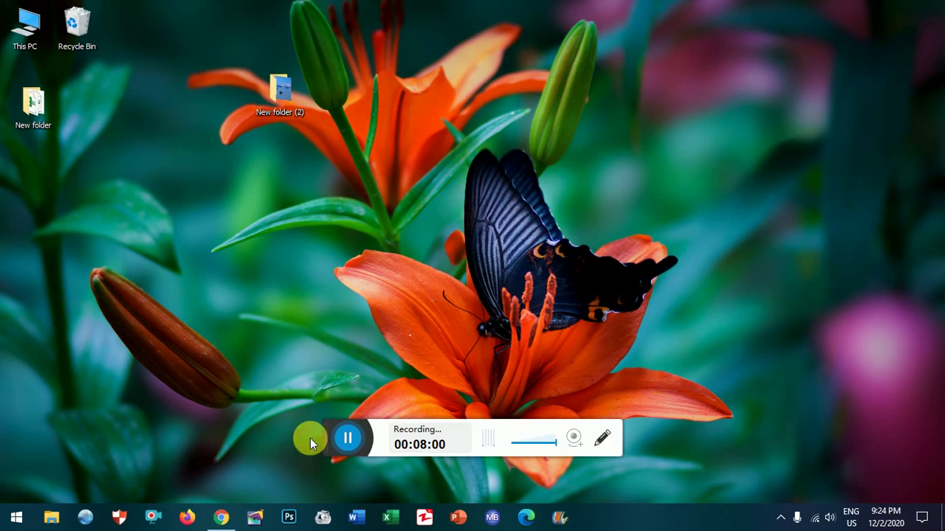
double_click(281, 108)
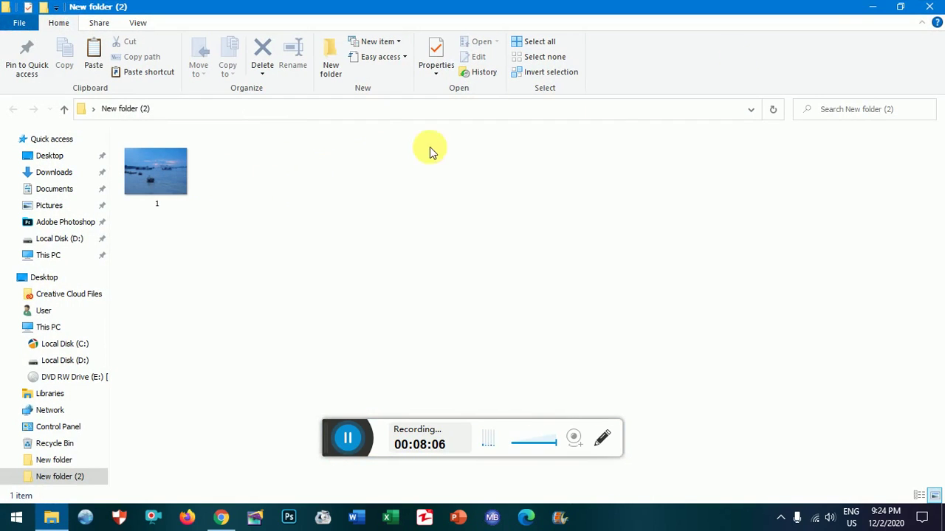
click(929, 7)
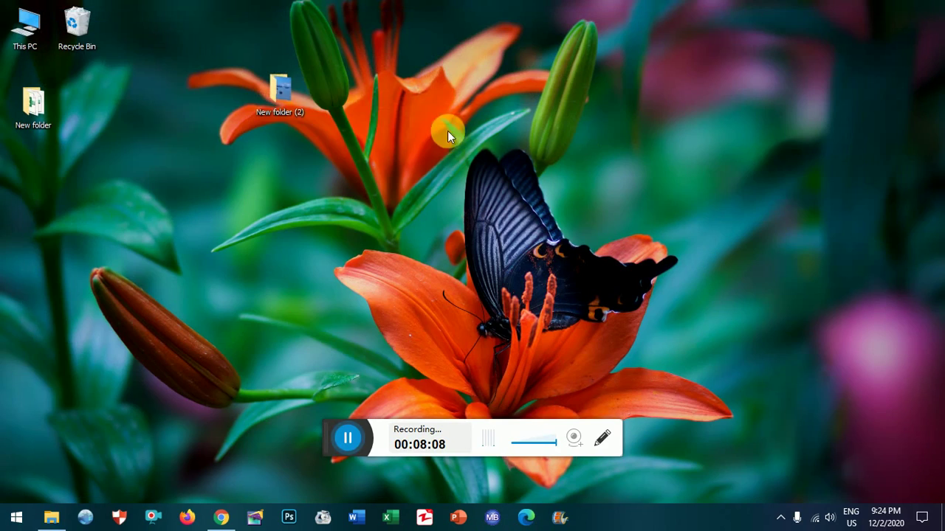
Create a desktop shortcut to New folder (2) and place it on the upper orange flower, near the butterfly.
right_click(283, 95)
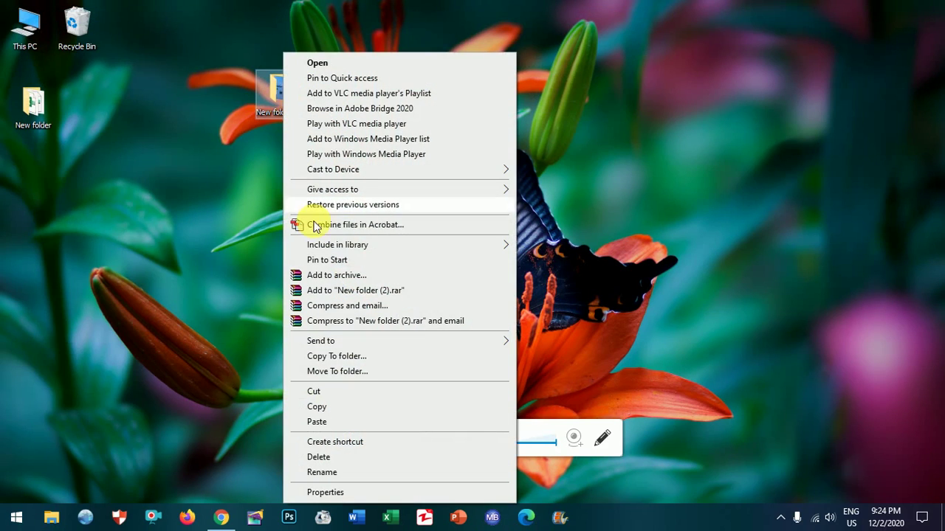
mouse_move(485, 343)
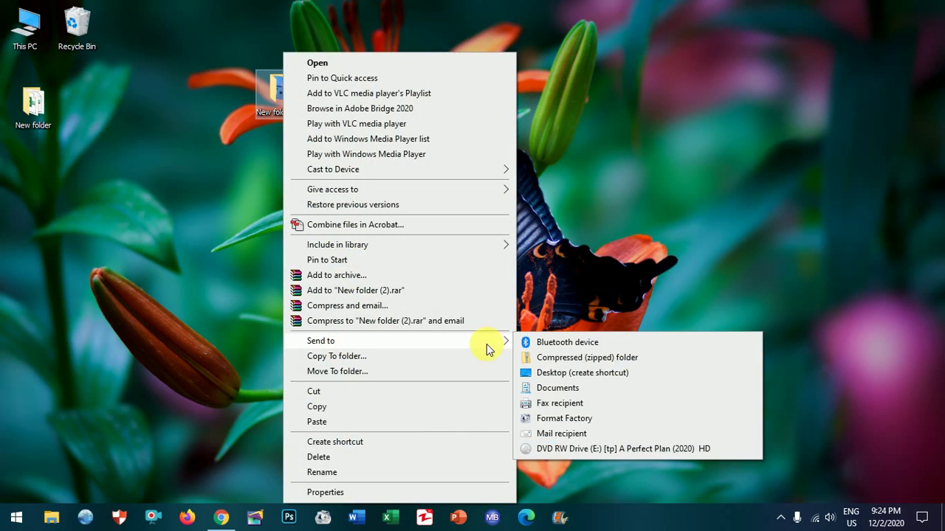
click(550, 376)
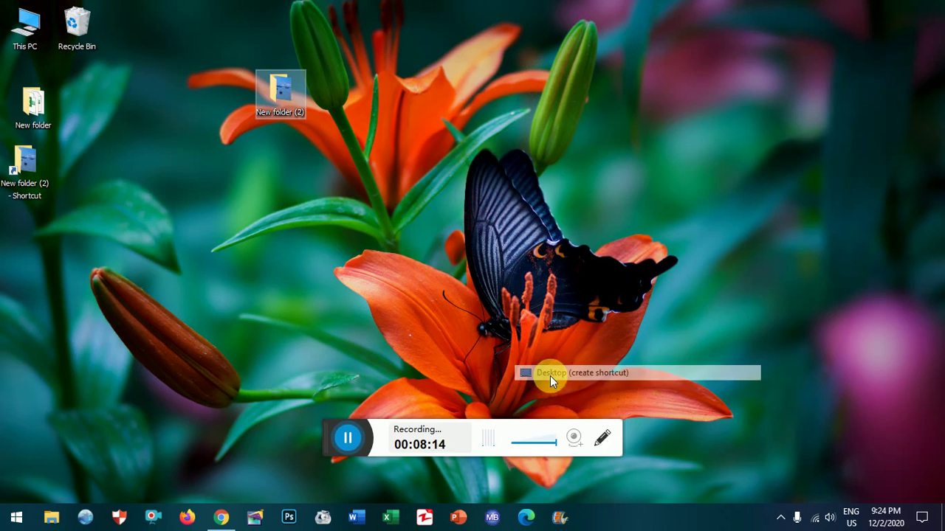
drag(24, 170, 451, 111)
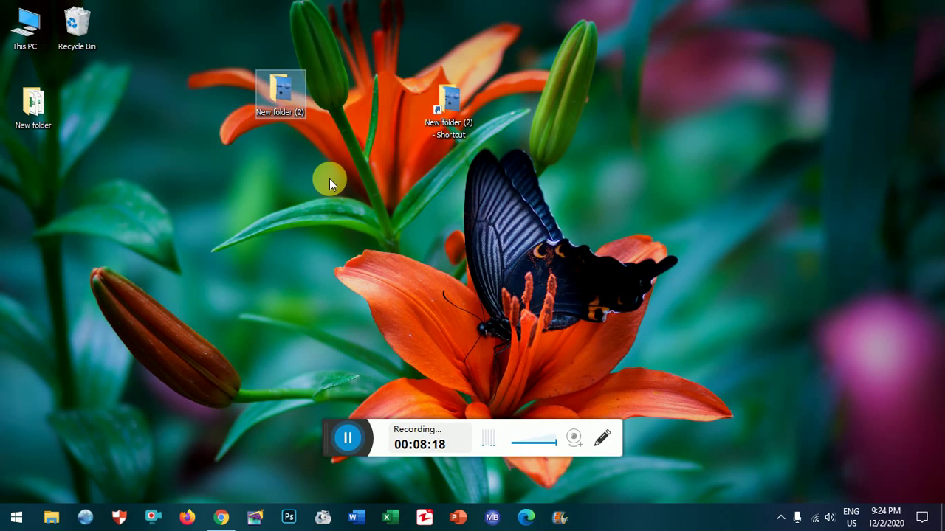
Delete the original New folder (2) from the desktop and restore it by opening its shortcut.
key(Delete)
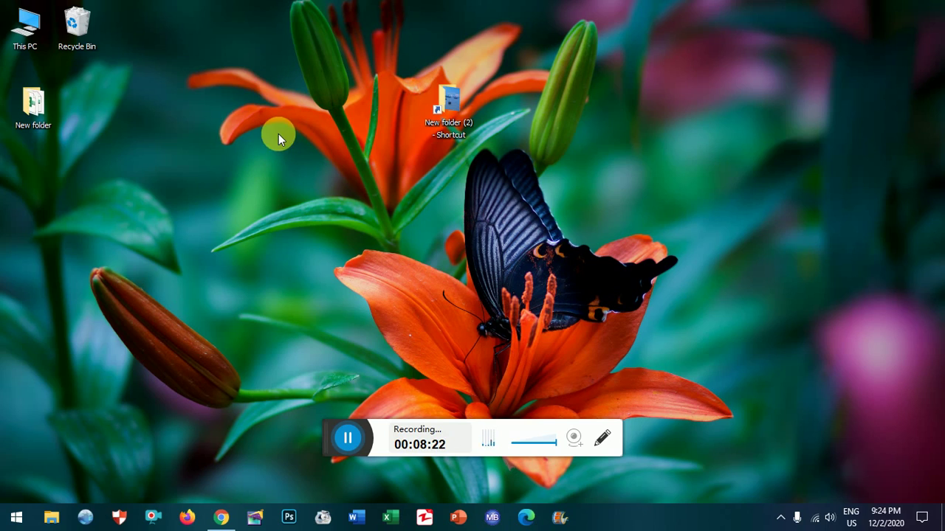
double_click(452, 109)
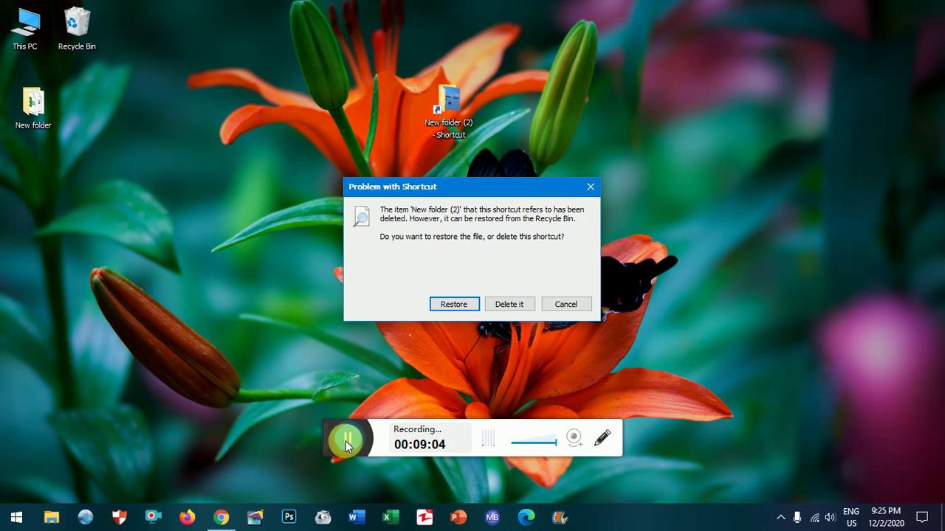
click(309, 443)
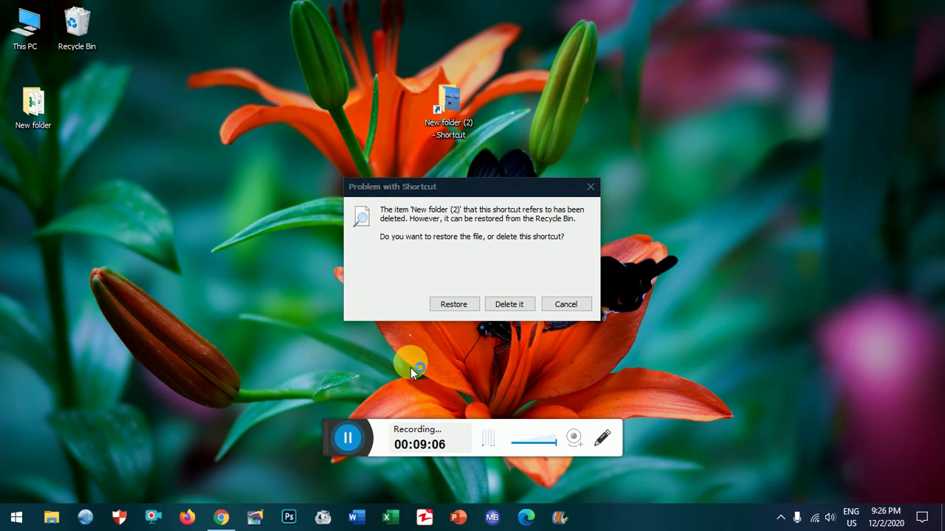
click(447, 315)
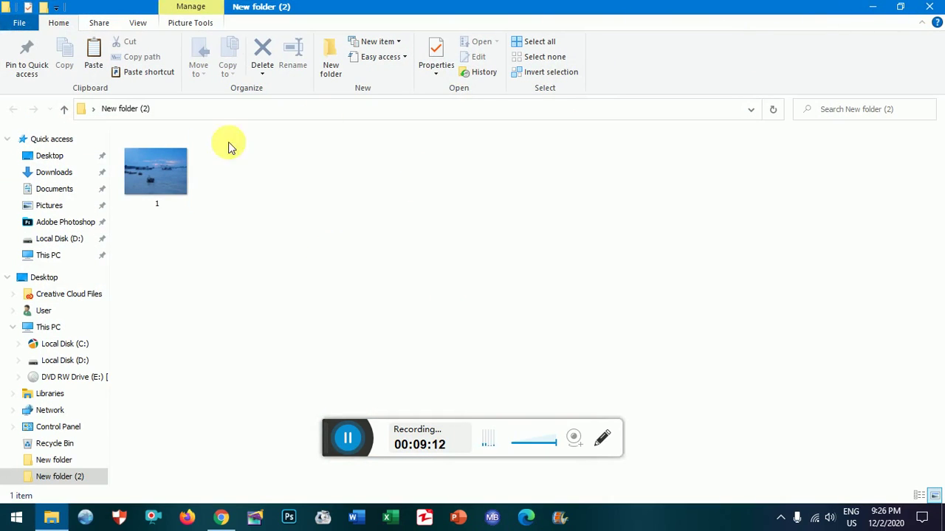
click(929, 7)
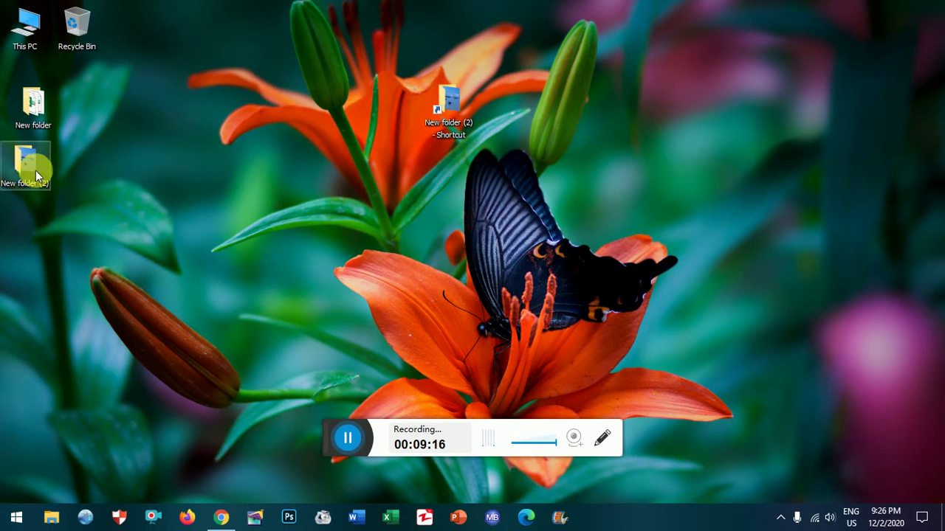
Move New folder (2) below the green bud, delete it, and permanently remove it from the Recycle Bin.
drag(28, 164, 336, 120)
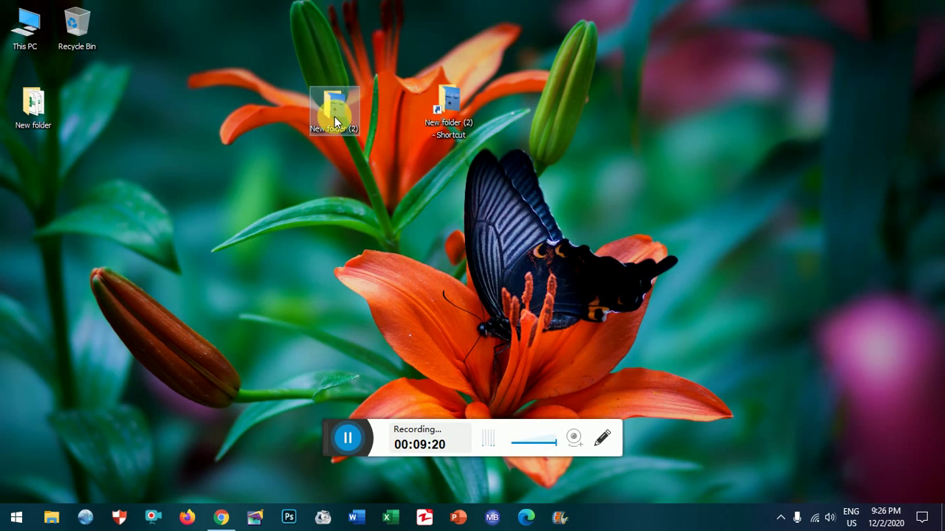
key(Delete)
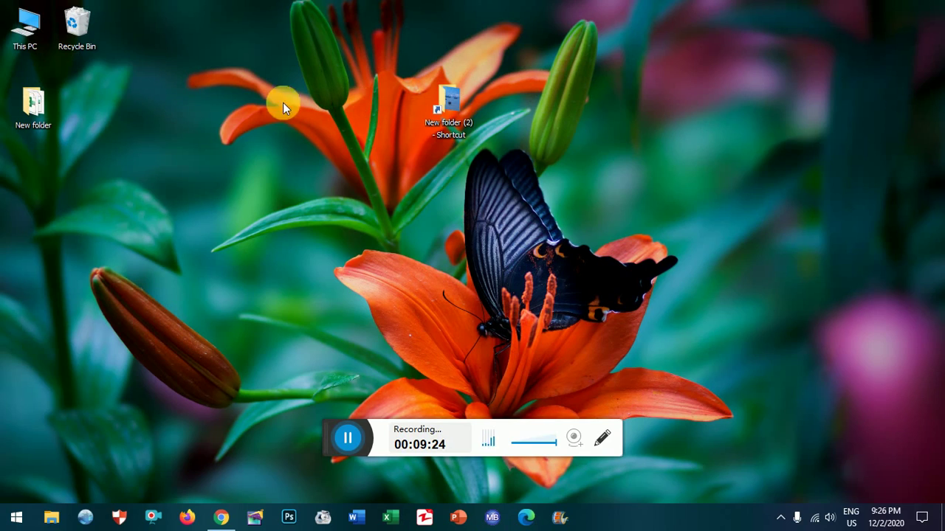
double_click(77, 26)
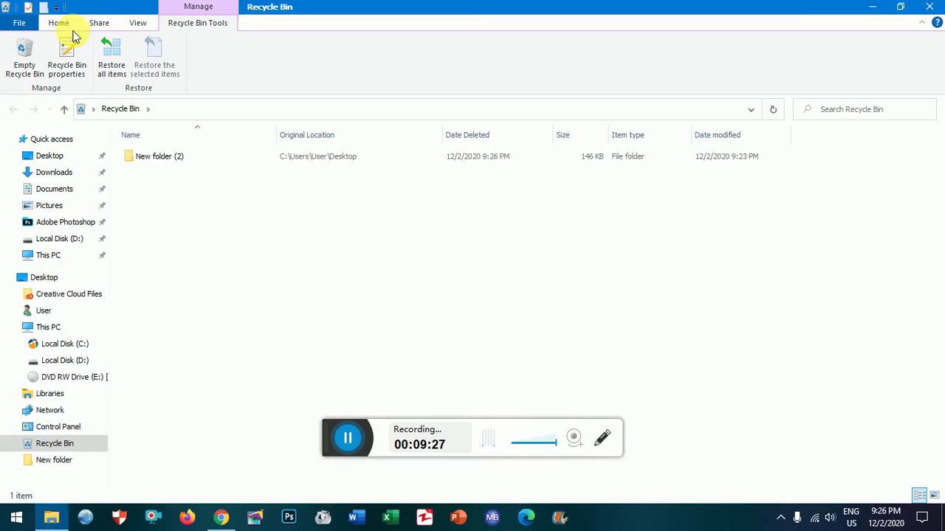
click(150, 165)
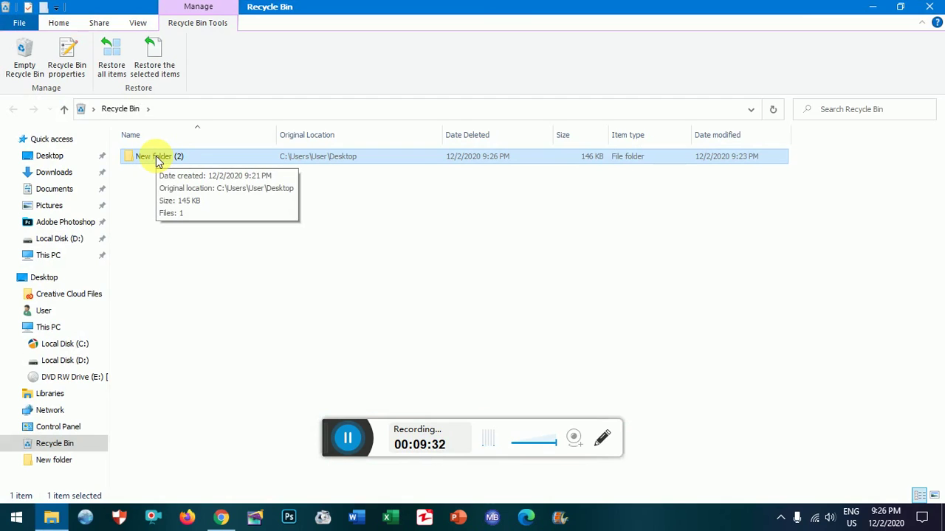
key(Delete)
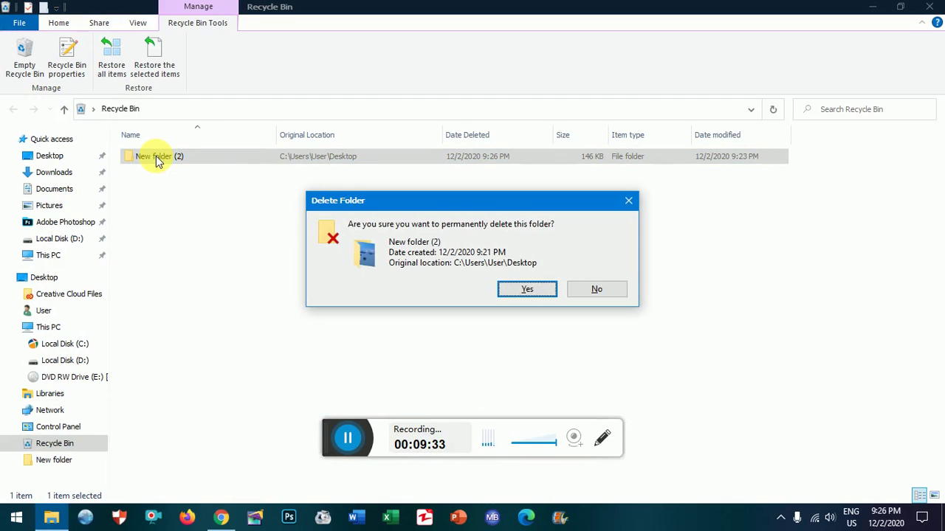
click(524, 290)
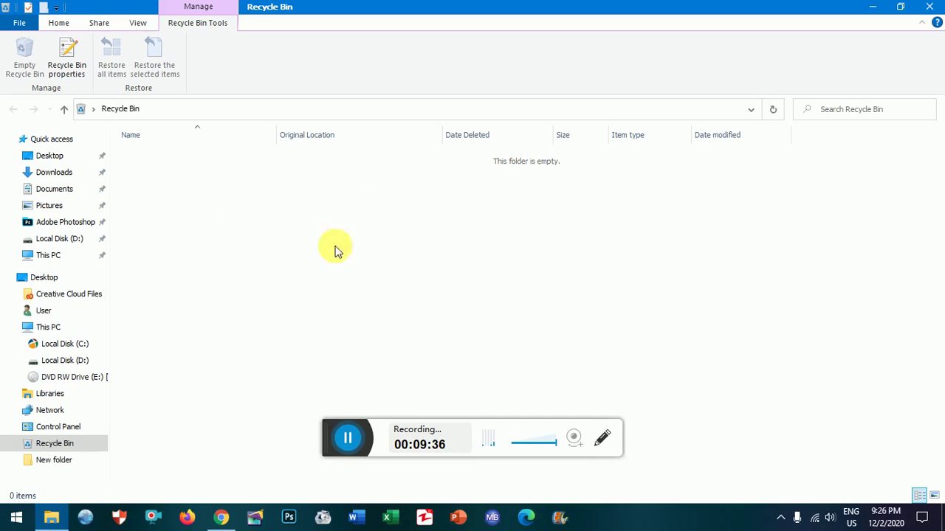
Close the Recycle Bin, open the broken New folder (2) shortcut on the desktop, and agree to delete it.
click(930, 7)
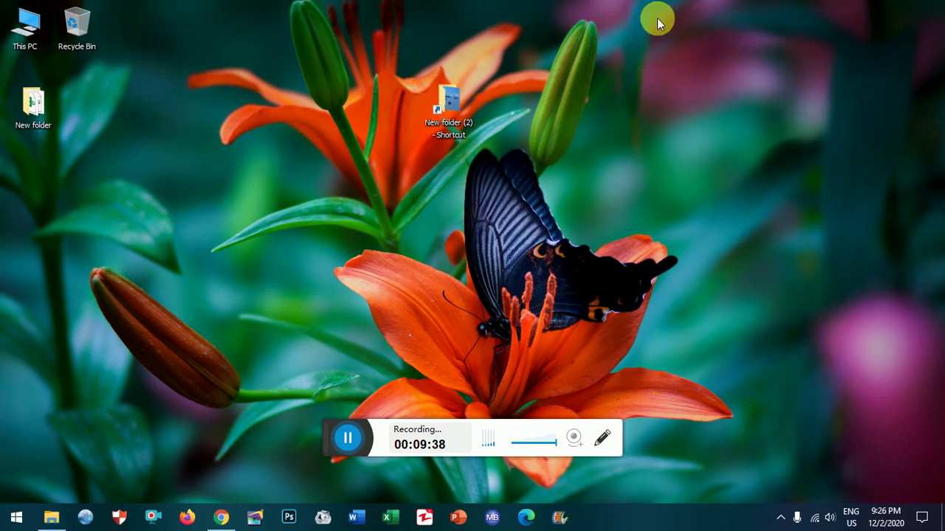
double_click(449, 101)
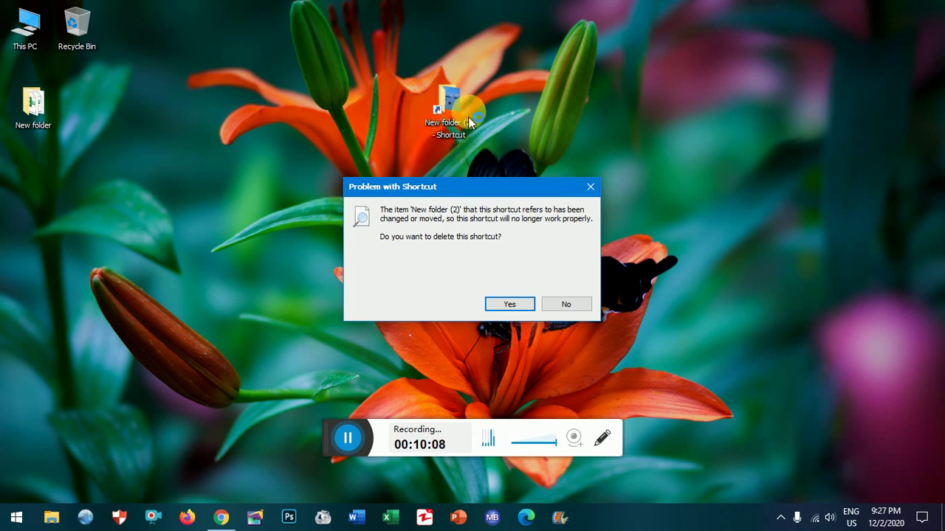
click(508, 304)
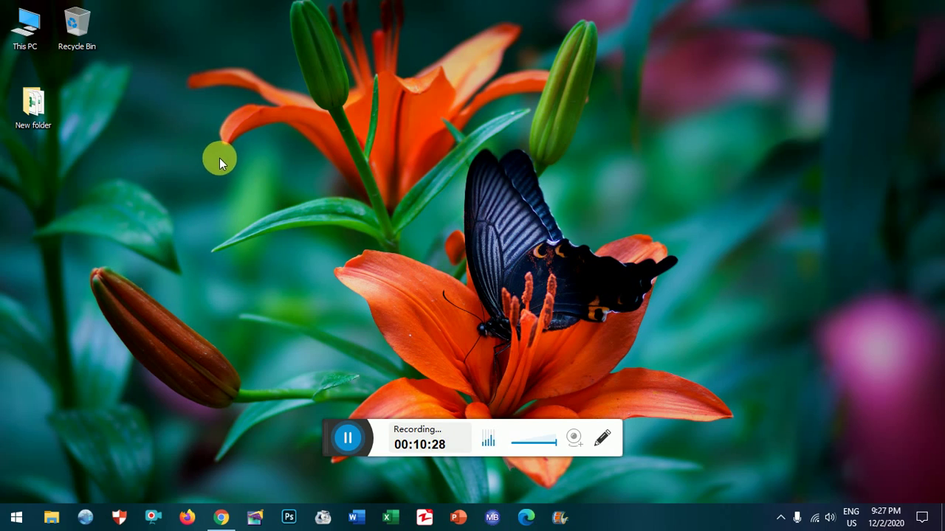
right_click(208, 122)
mouse_move(245, 267)
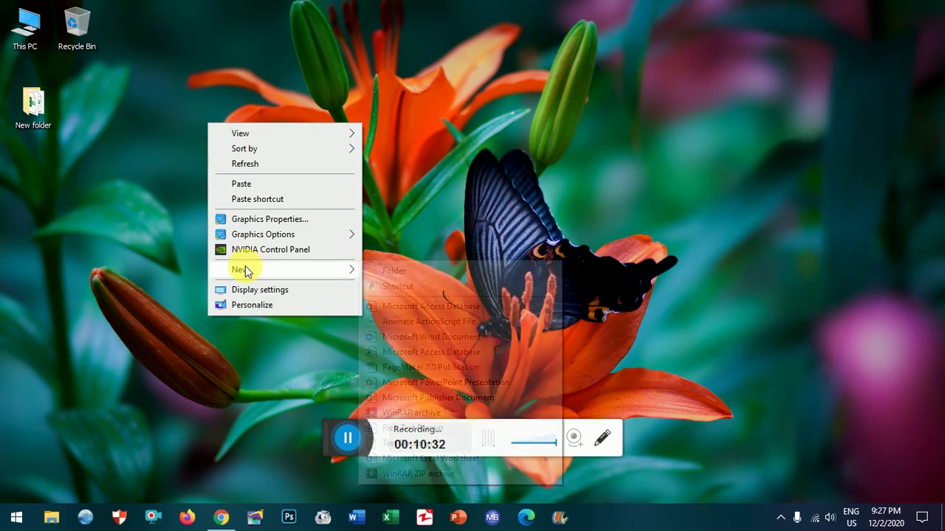
click(174, 247)
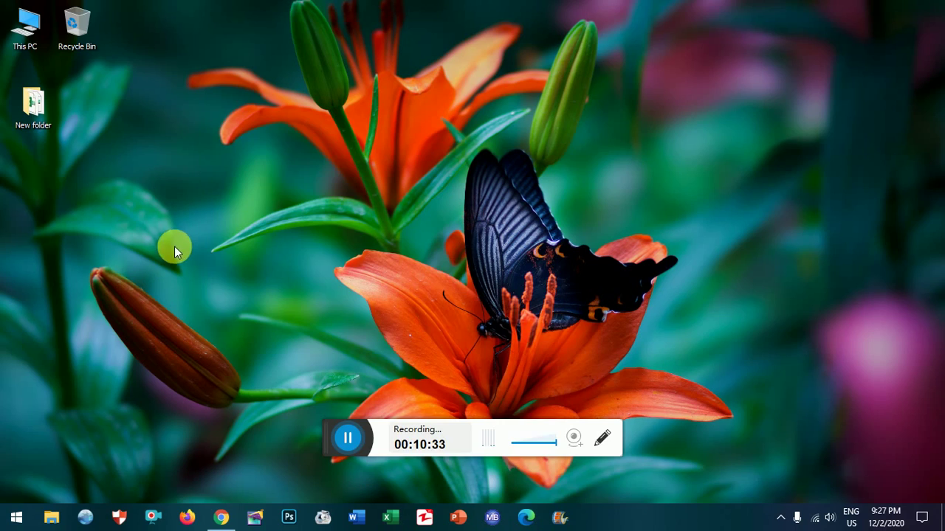
Create a new folder named 44444 on Local Disk (D:) and close the window.
click(52, 518)
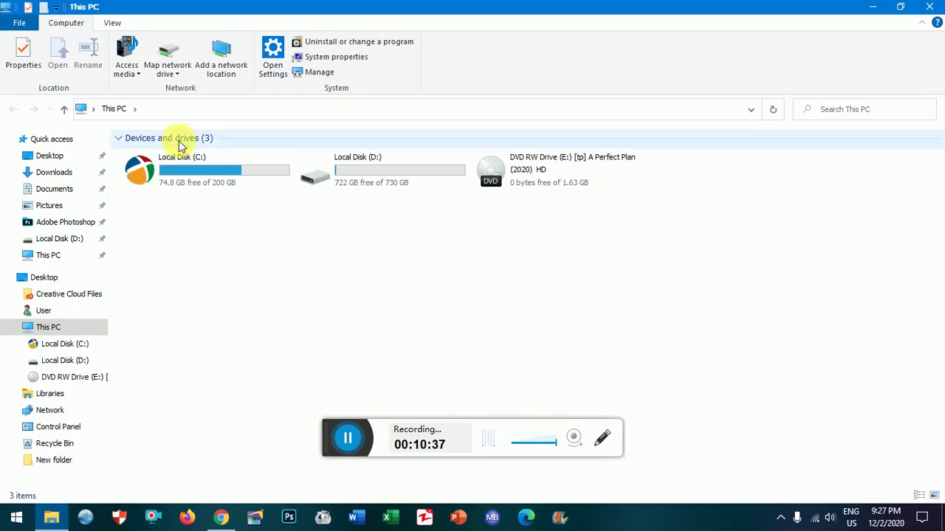
click(353, 176)
double_click(353, 175)
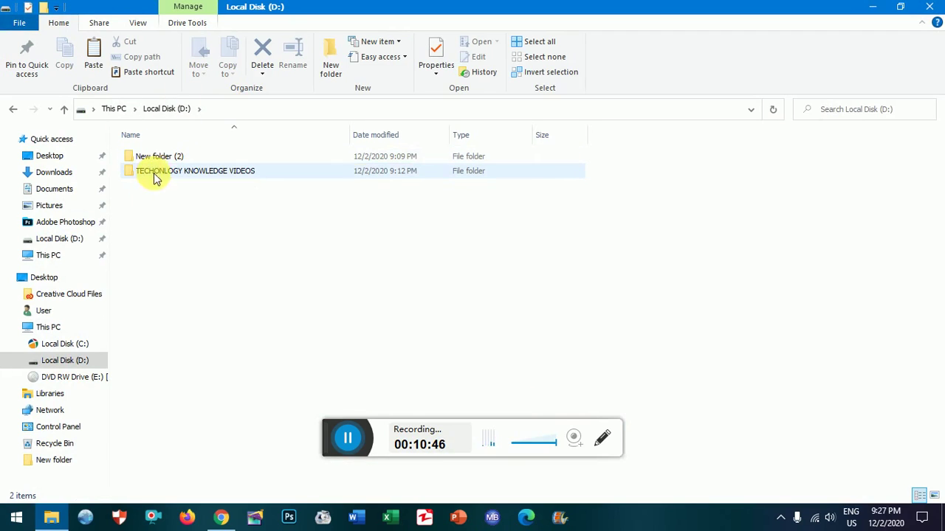
click(331, 53)
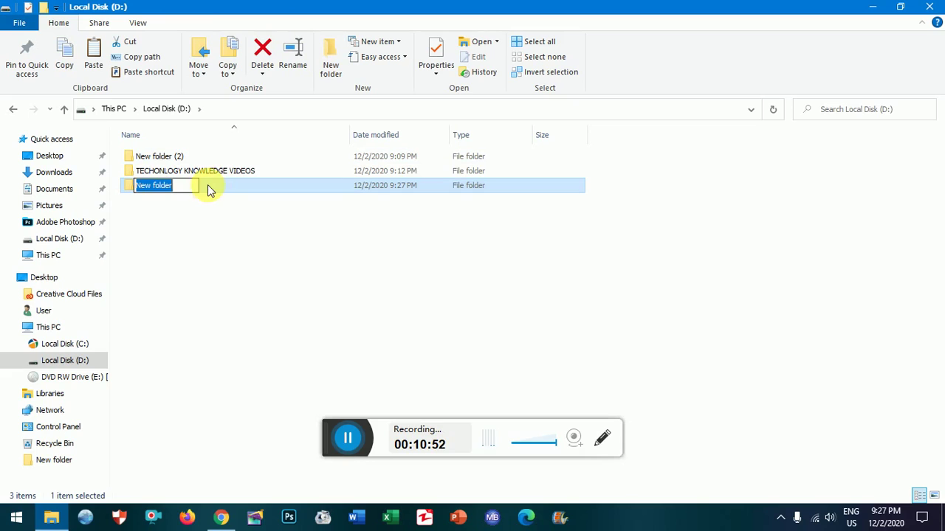
text(44444)
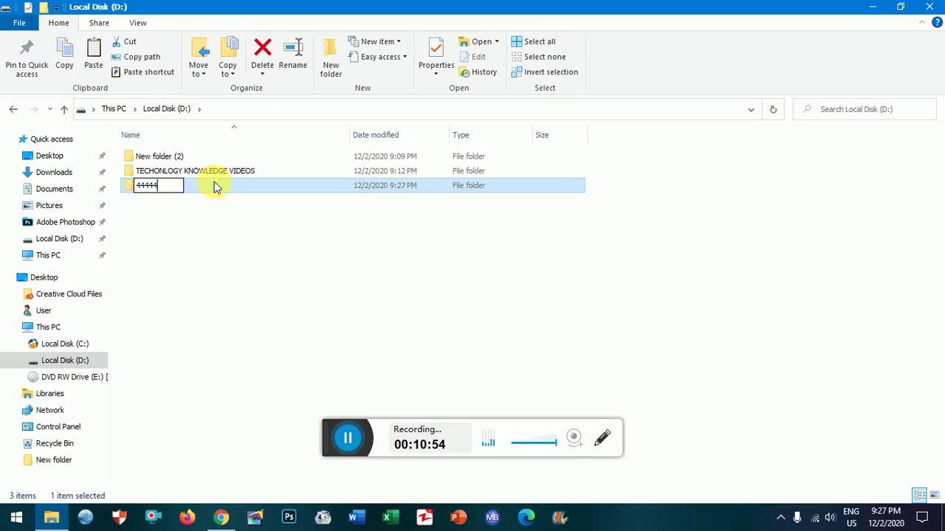
click(199, 179)
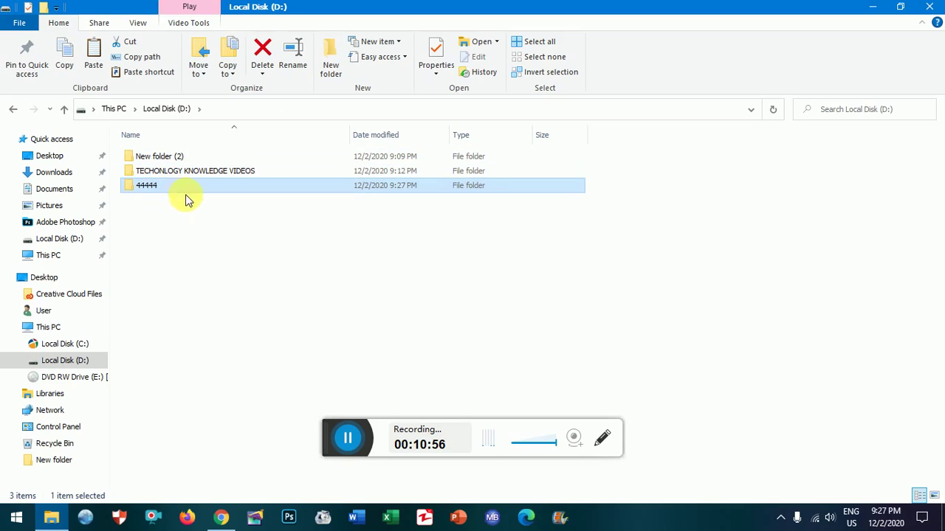
click(925, 7)
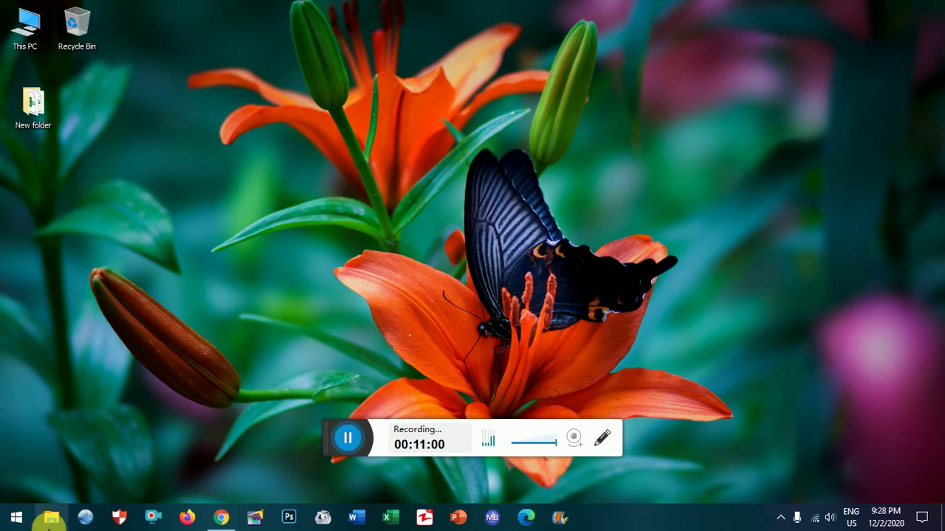
Create a desktop shortcut to the 44444 folder on Local Disk (D:) and place it on the green bud nearest the desktop icons.
click(52, 520)
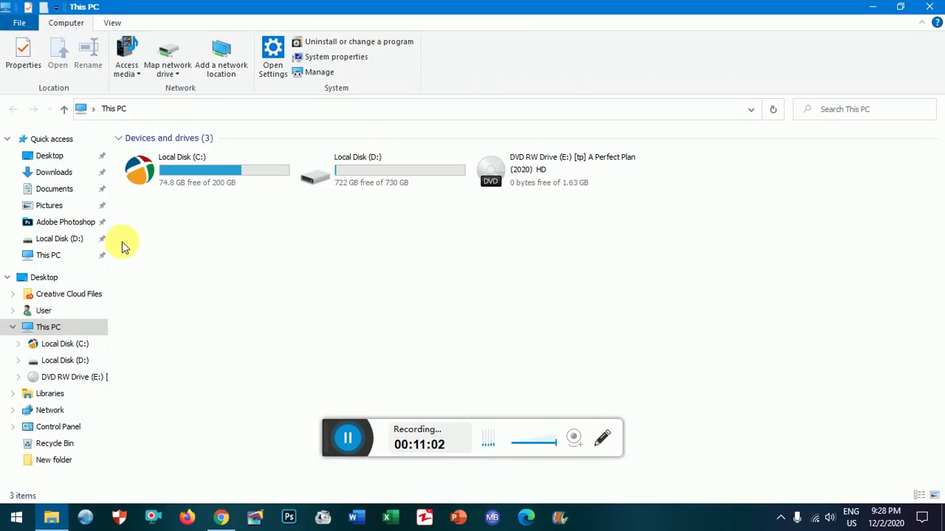
click(342, 176)
double_click(342, 176)
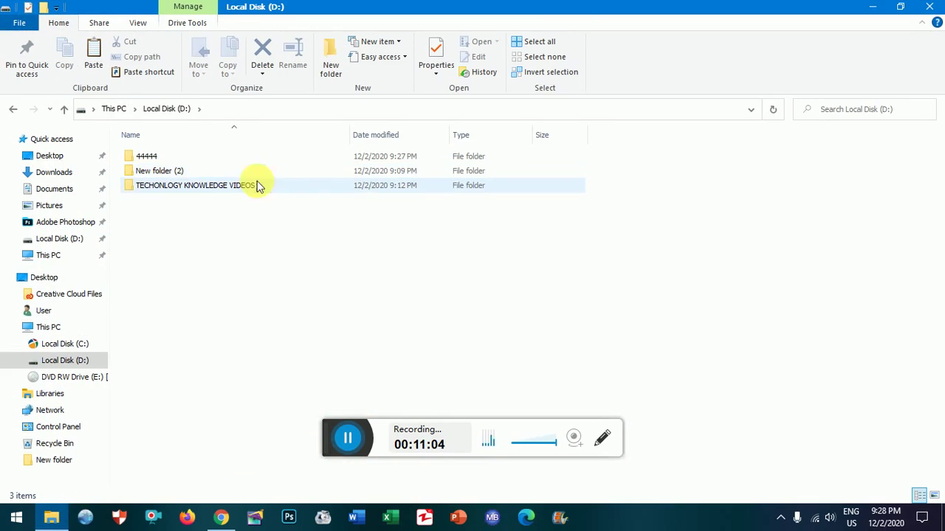
double_click(151, 157)
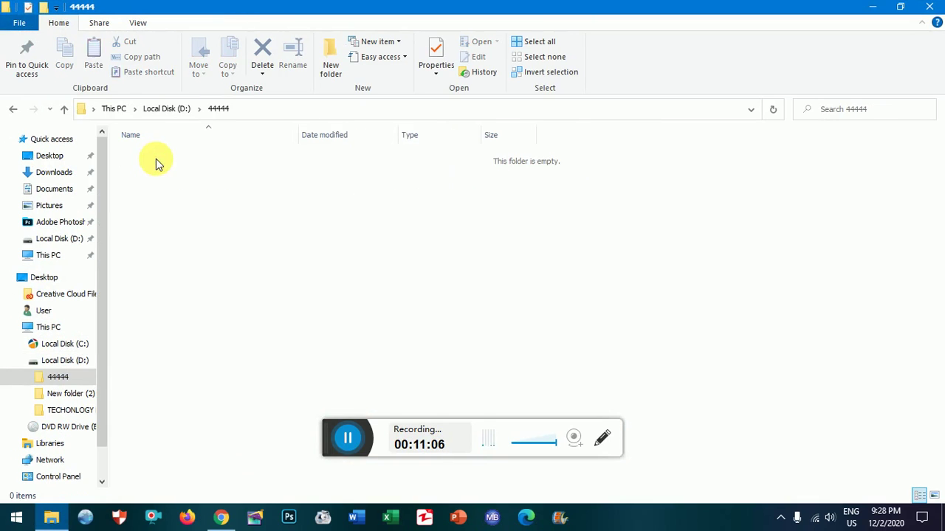
click(14, 109)
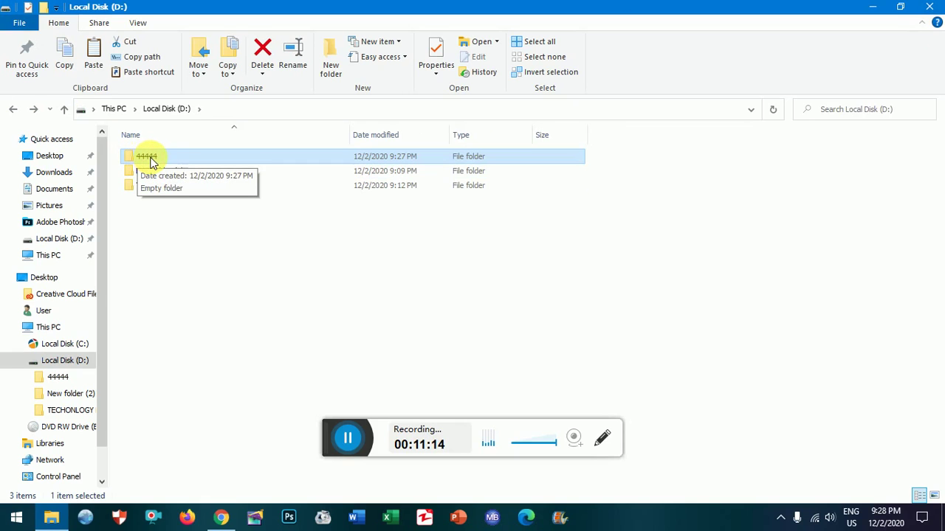
right_click(150, 159)
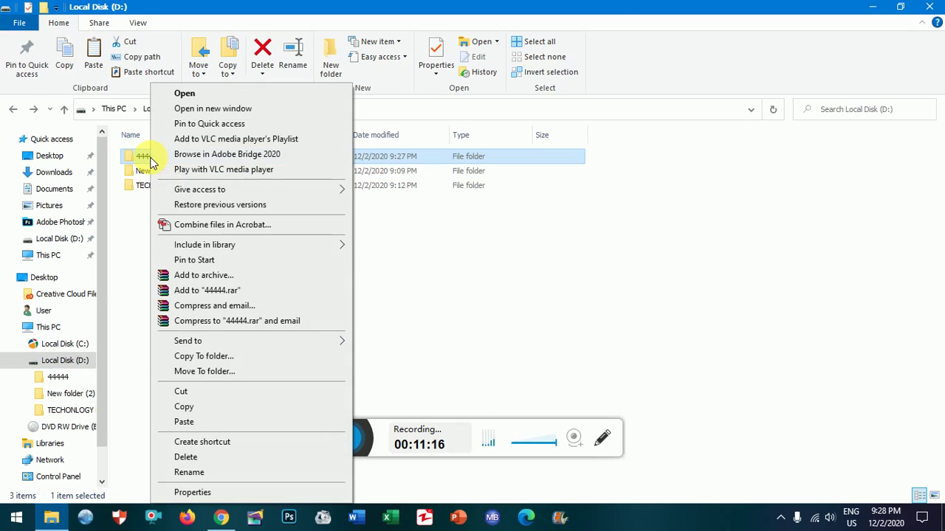
mouse_move(208, 347)
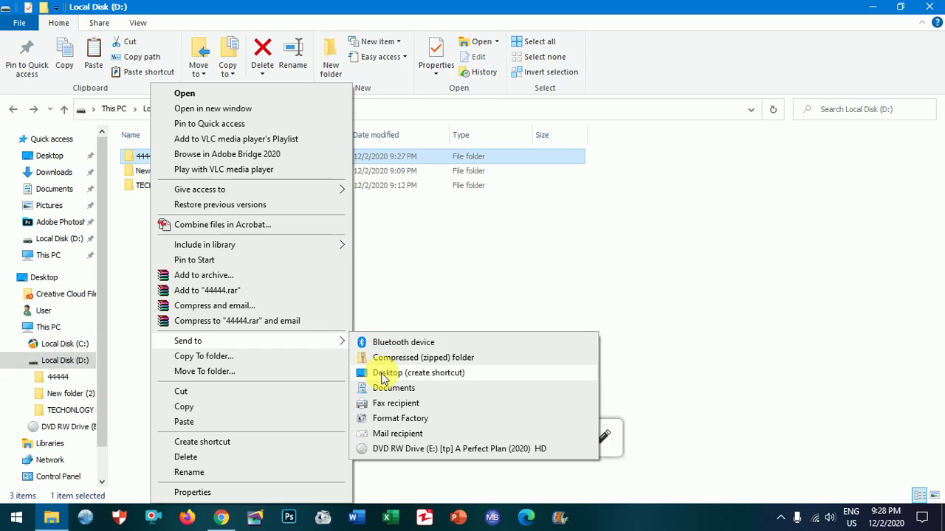
click(383, 374)
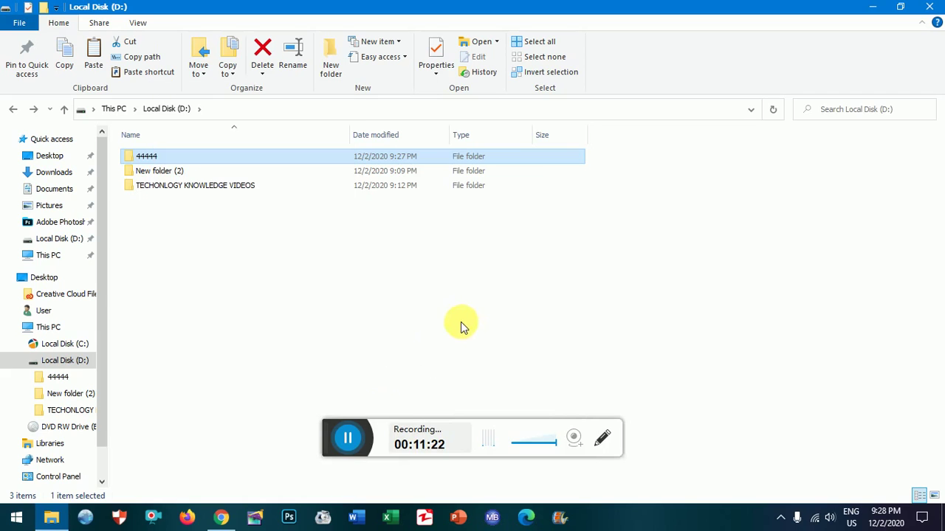
click(931, 13)
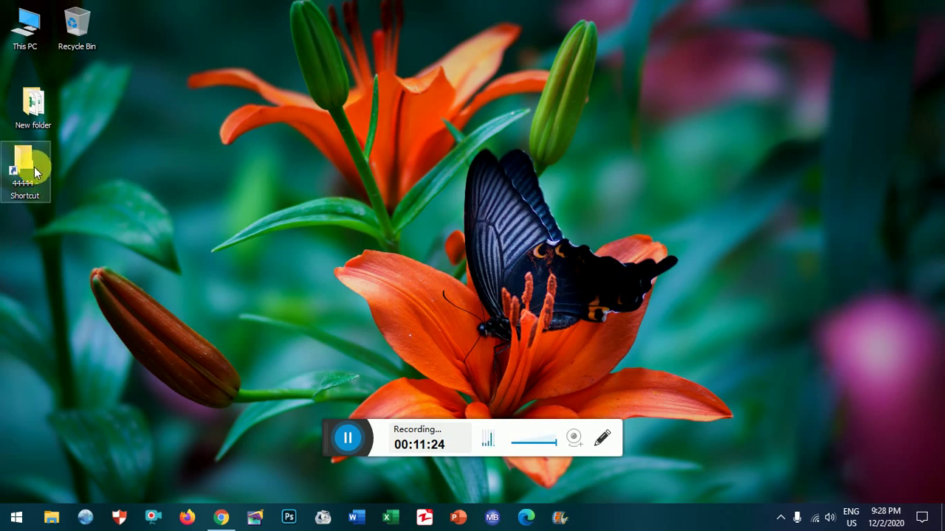
drag(34, 167, 323, 76)
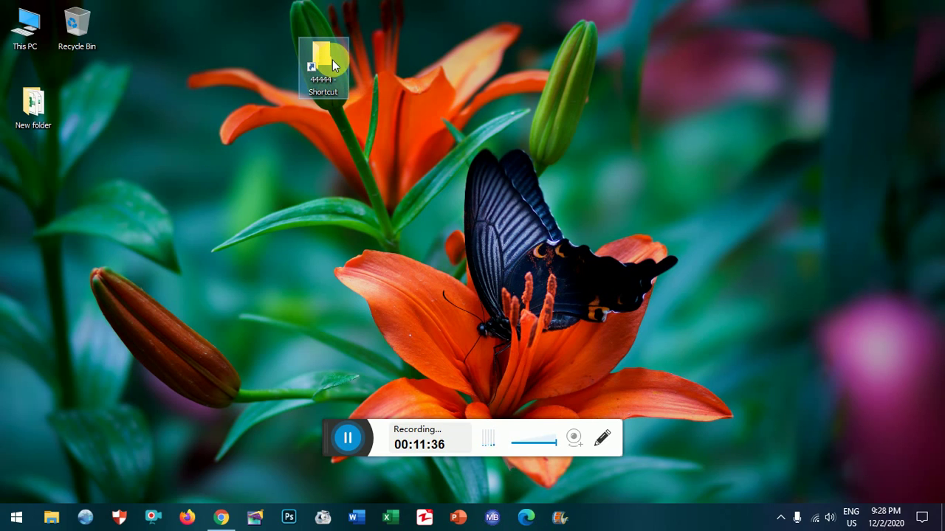
Test the 44444 desktop shortcut by opening its folder, and delete the shortcut from the desktop.
double_click(332, 60)
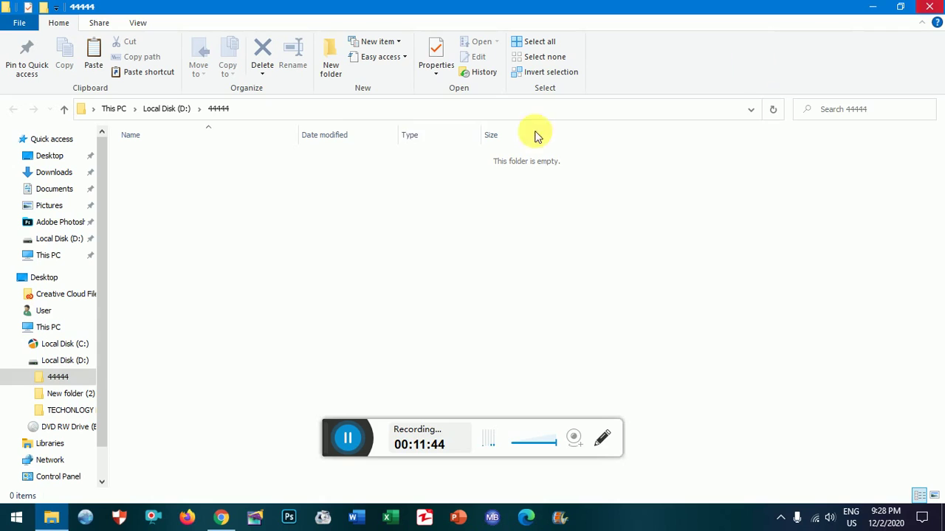
click(930, 9)
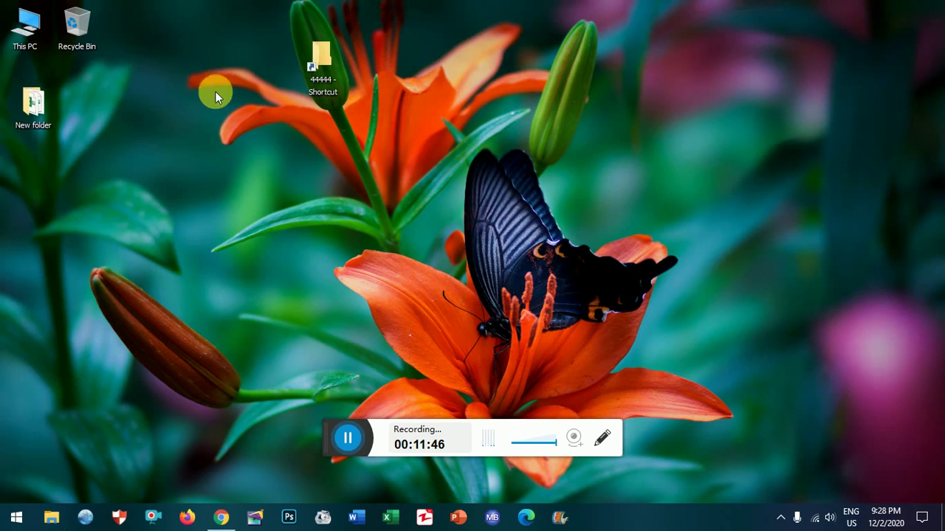
key(Delete)
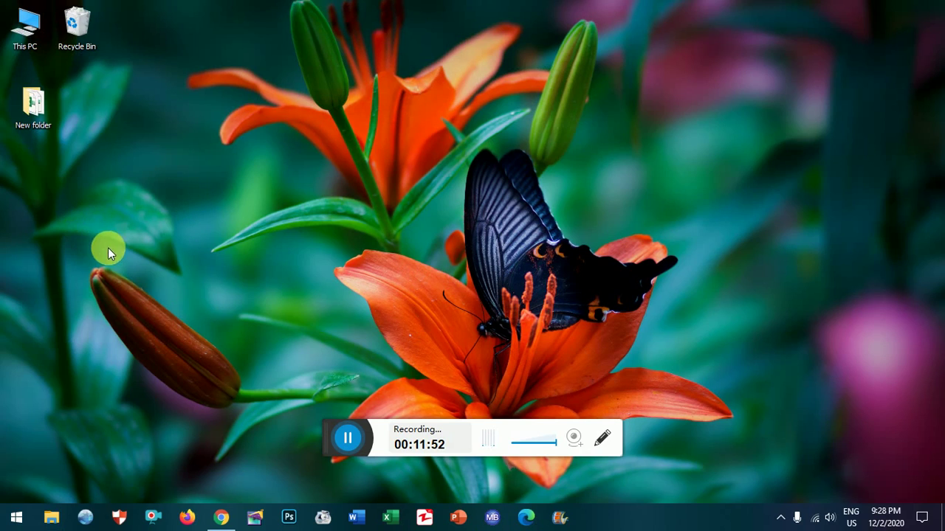
right_click(174, 165)
click(202, 205)
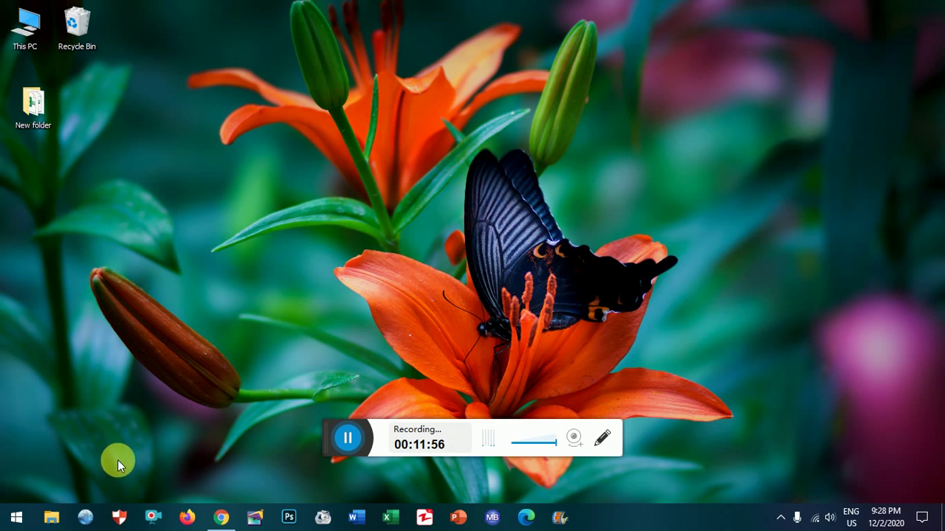